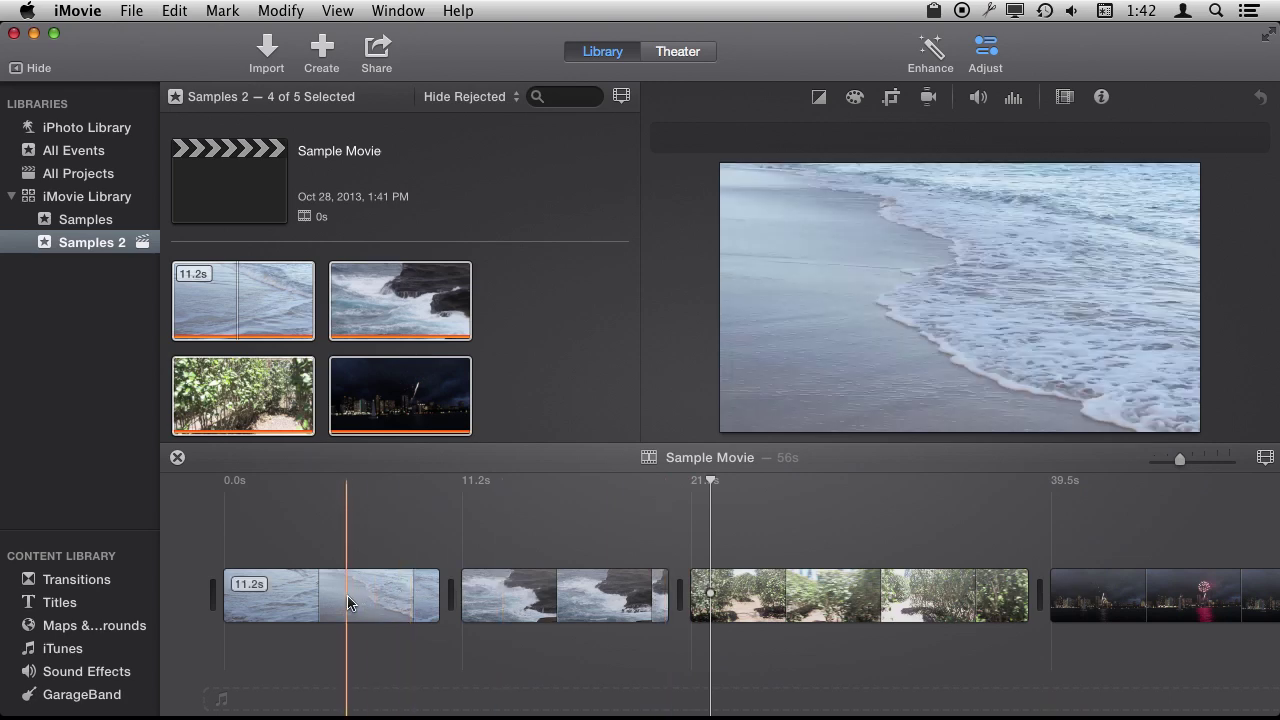
Show audio waveforms on the timeline clips and adjust the first beach clip's overall volume line
click(1264, 457)
click(1120, 414)
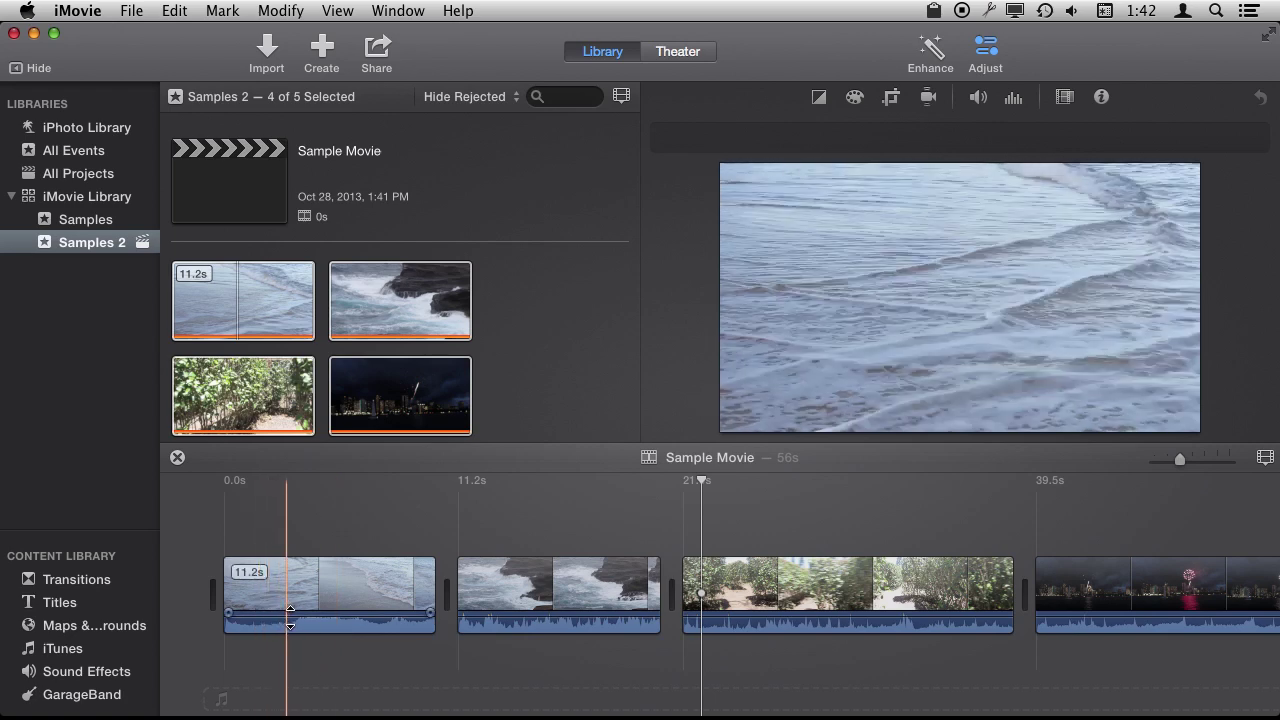
mouse_move(293, 612)
mouse_down()
mouse_move(296, 626)
mouse_move(300, 615)
mouse_up()
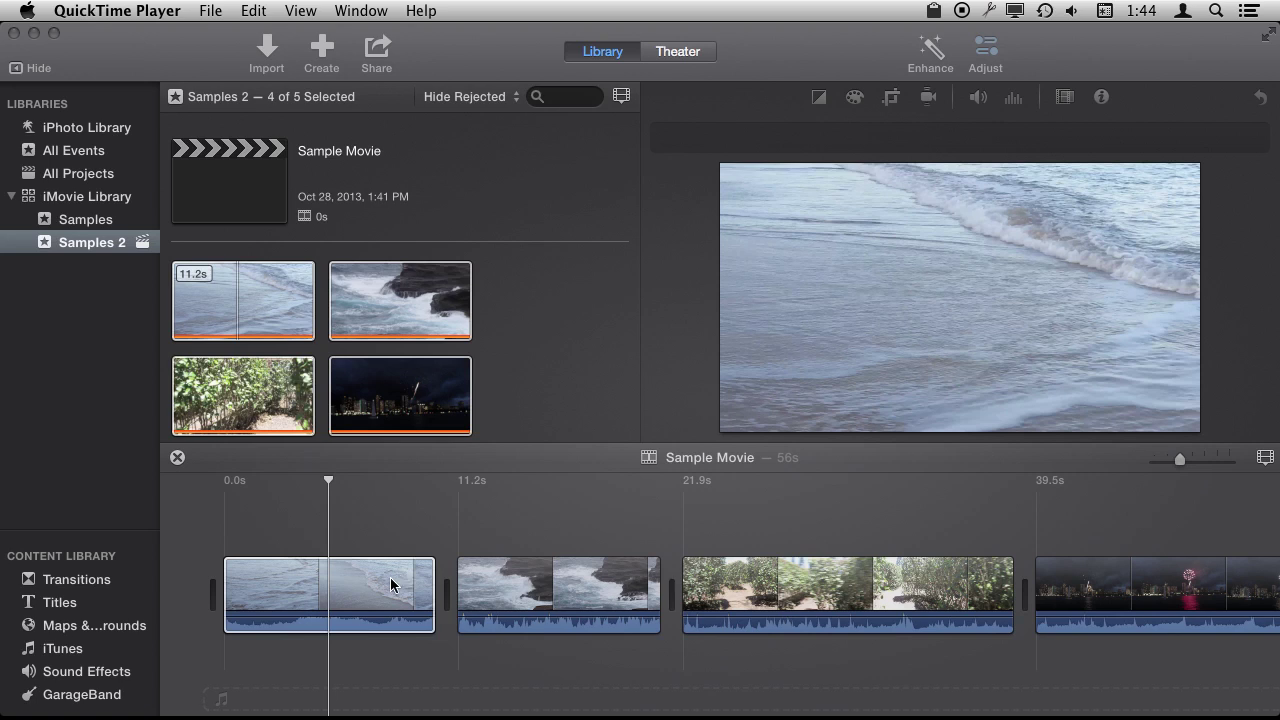
Add three volume keyframes spaced along the audio of the first beach clip
click(267, 625)
click(267, 625)
alt+click(278, 618)
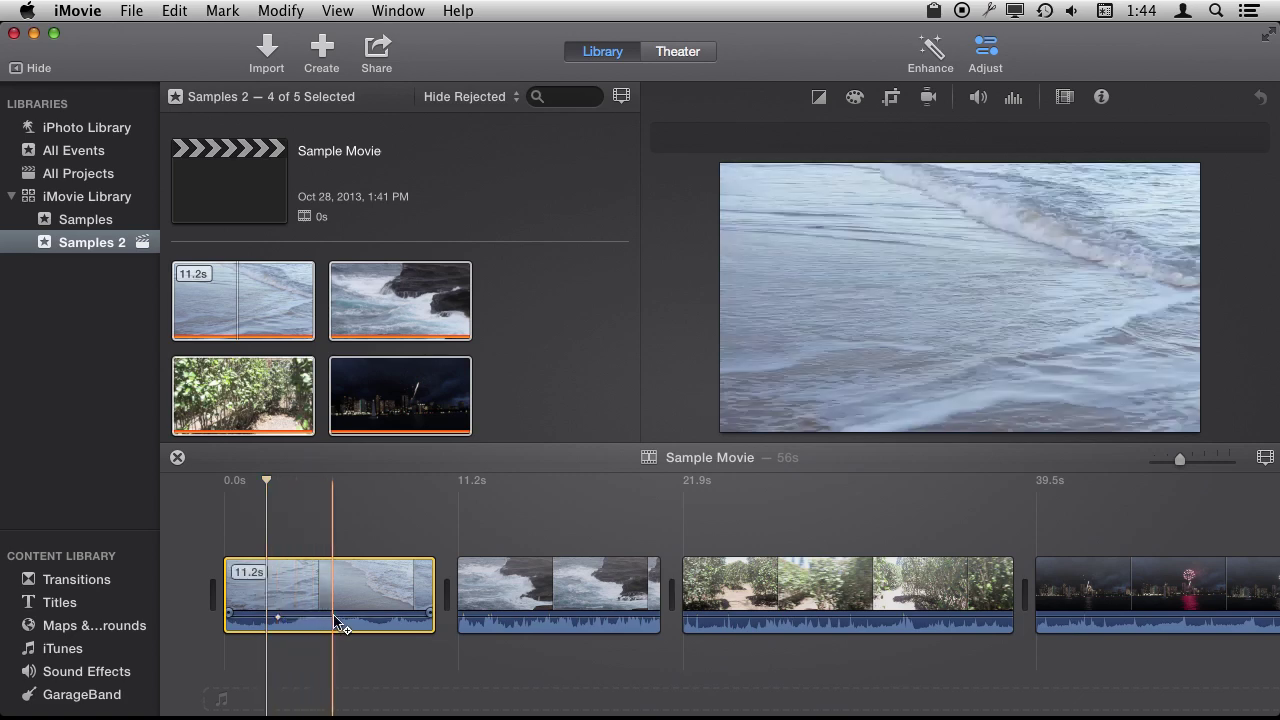
alt+click(336, 618)
alt+click(394, 618)
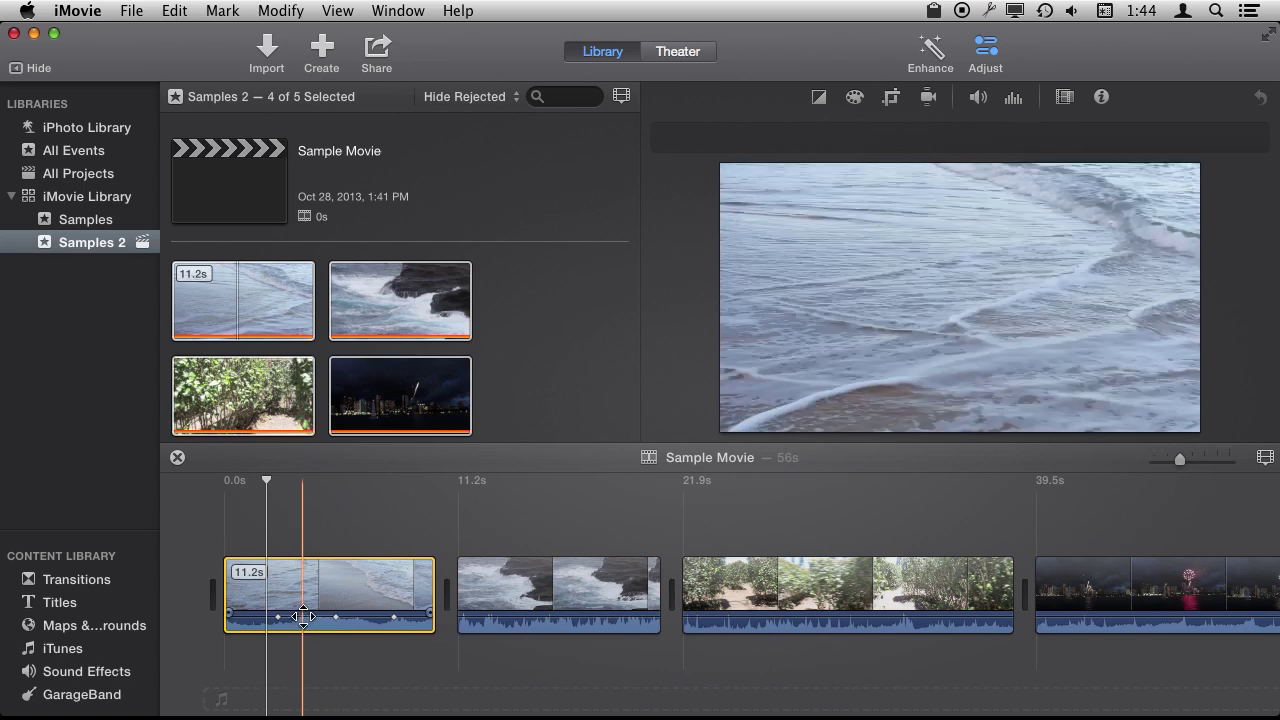
Shape the first clip's volume by shifting keyframes, adding a fourth, and lowering the stretch between the two middle keyframes
drag(303, 616, 306, 624)
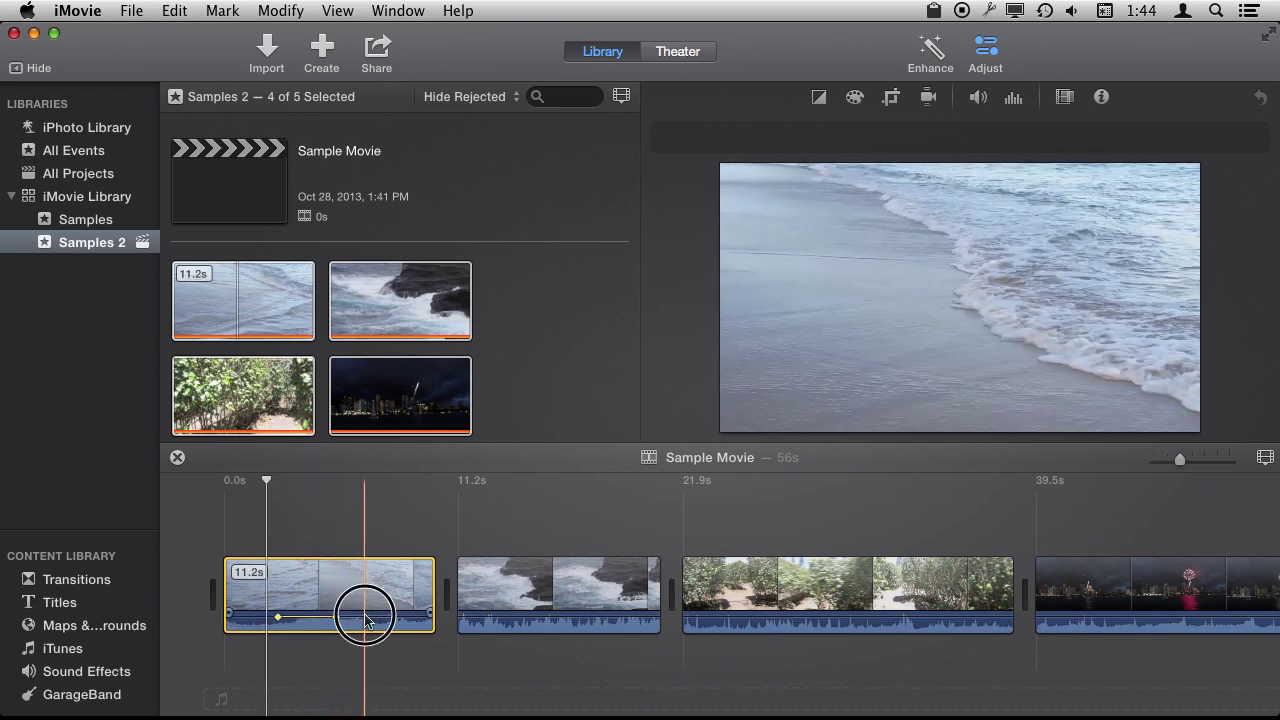
click(365, 618)
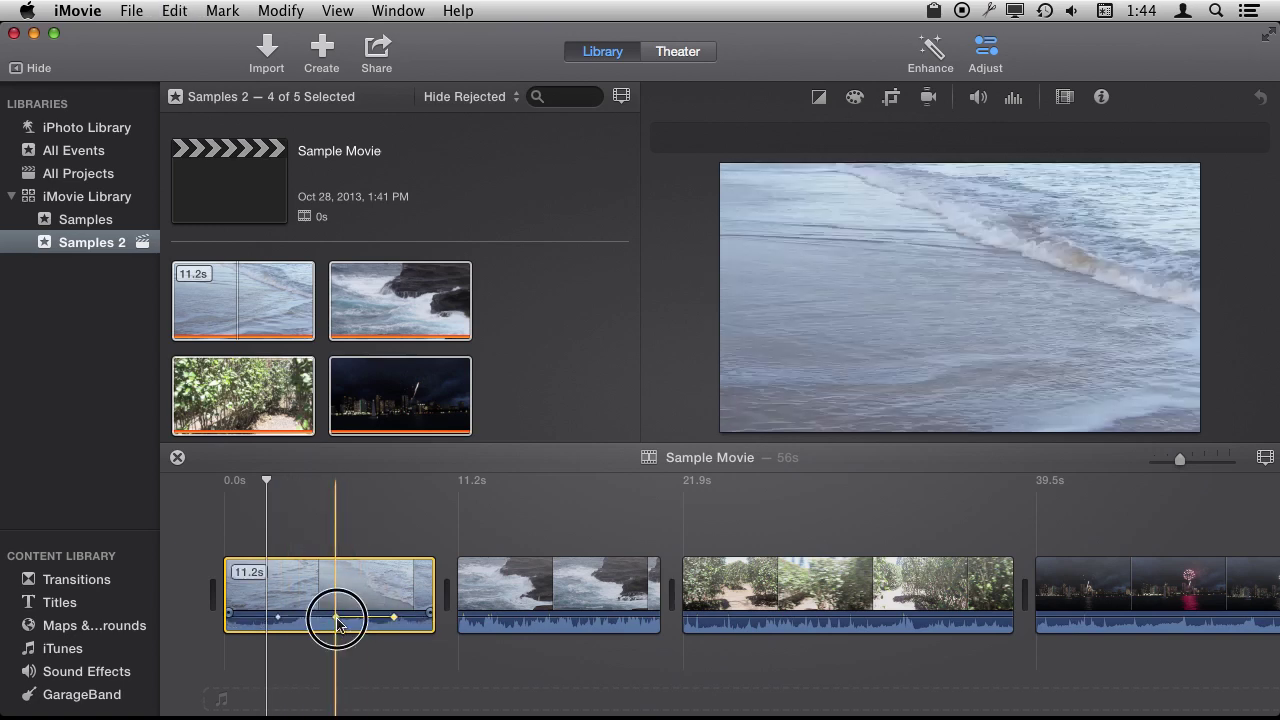
drag(338, 624, 351, 626)
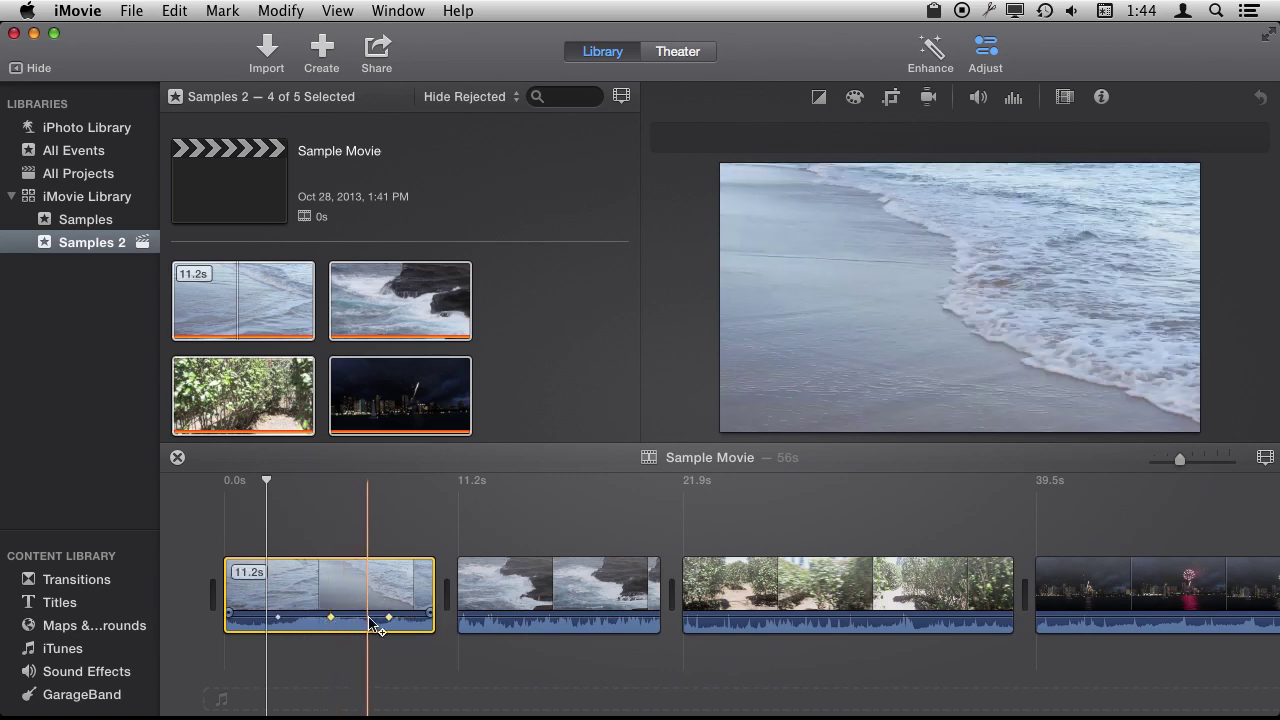
drag(349, 618, 352, 632)
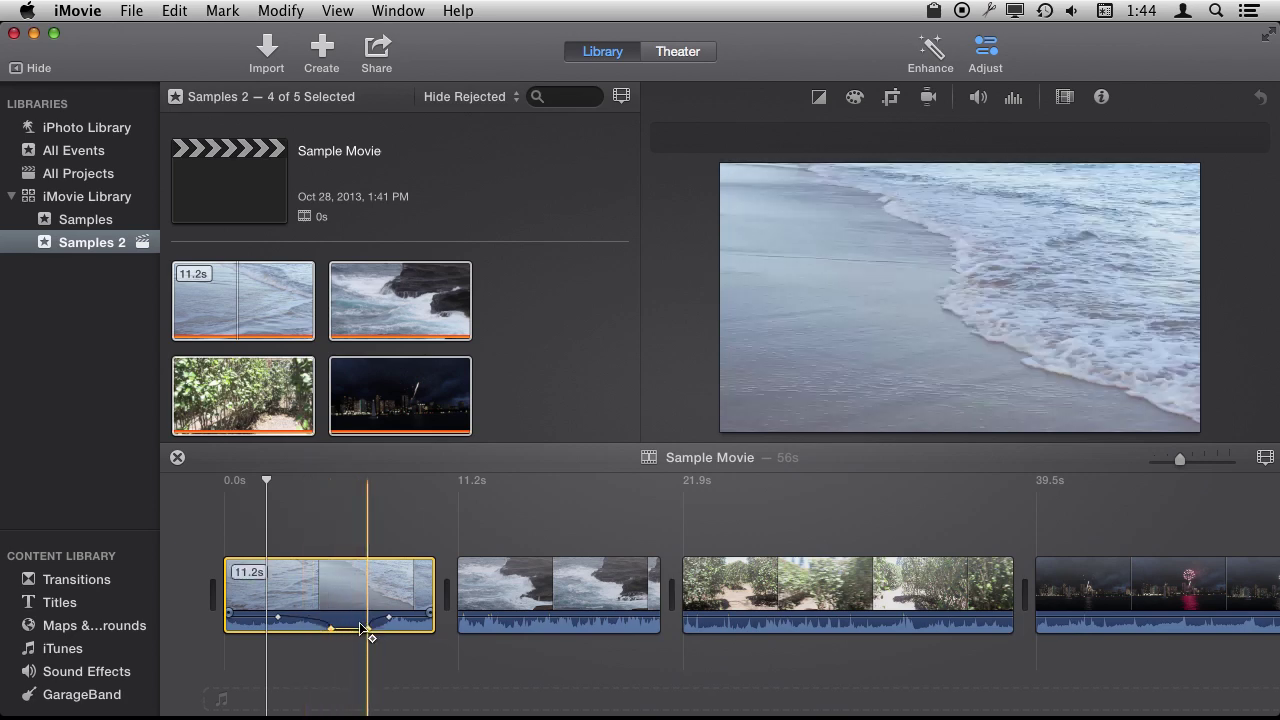
drag(349, 628, 349, 621)
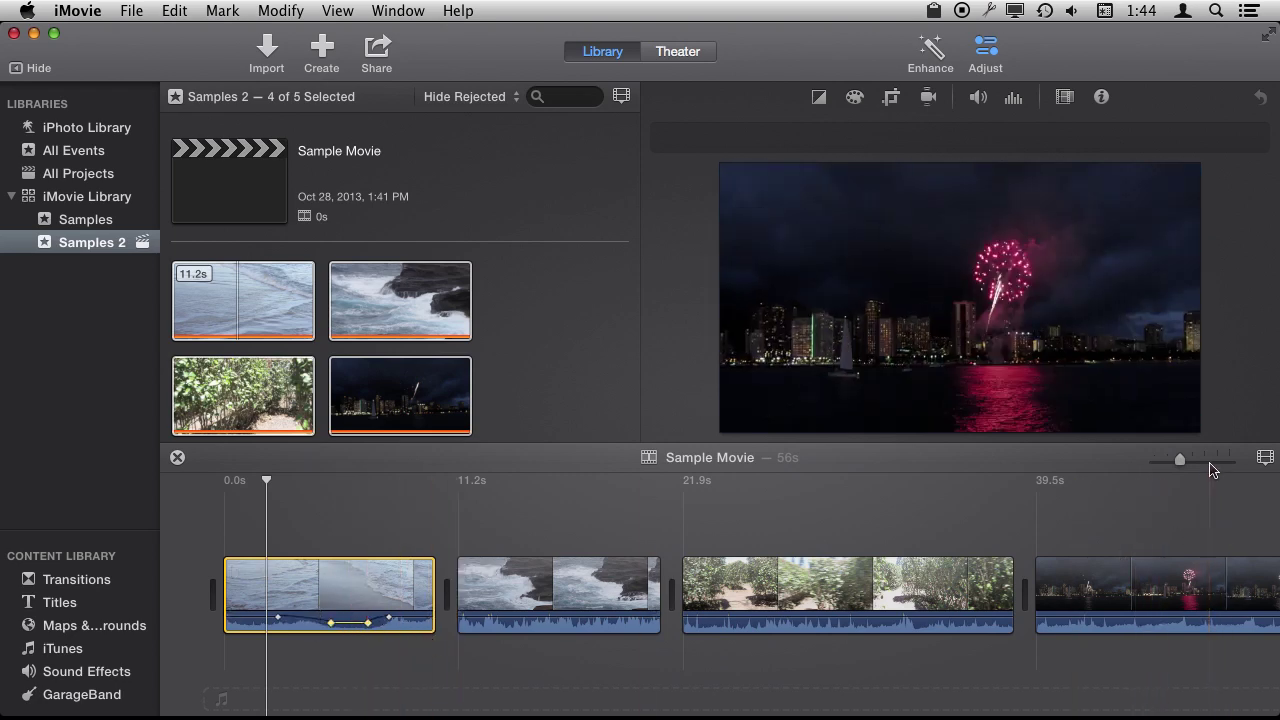
Enlarge the timeline clips and move the first clip's second volume keyframe earlier, closer to the first keyframe
drag(1179, 459, 1208, 460)
scroll(960, 540, left, 3)
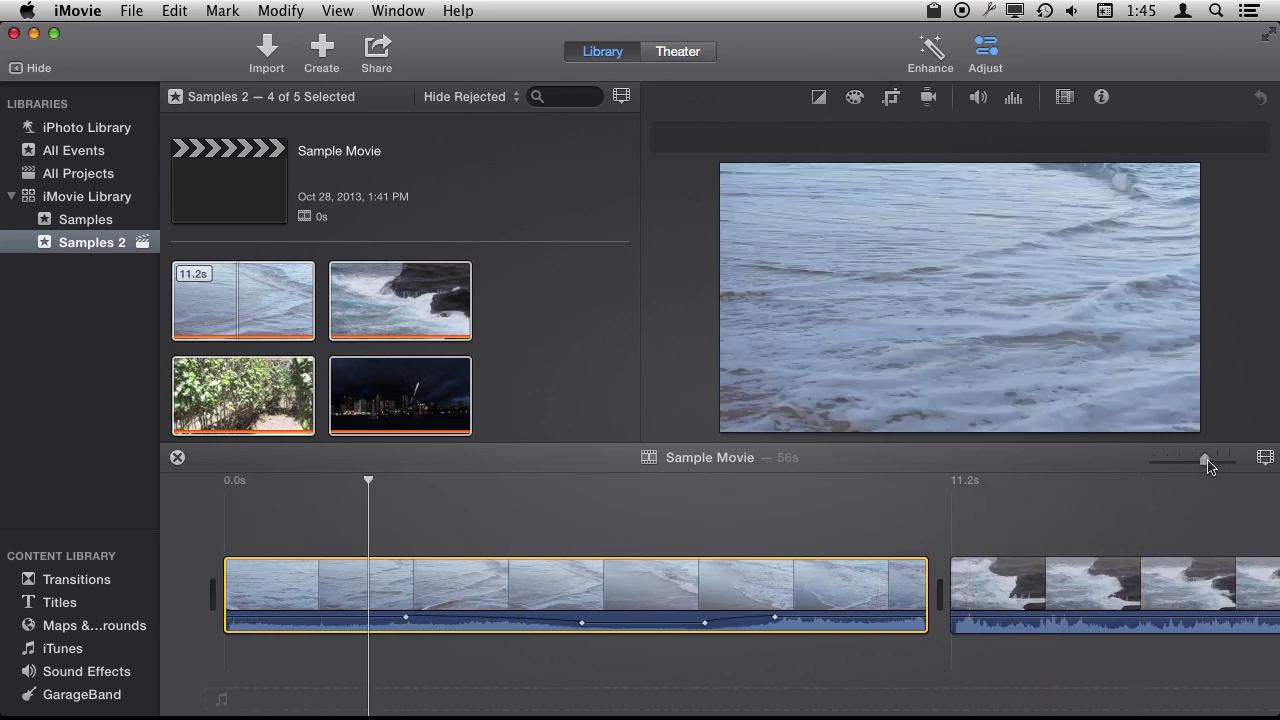
click(1258, 460)
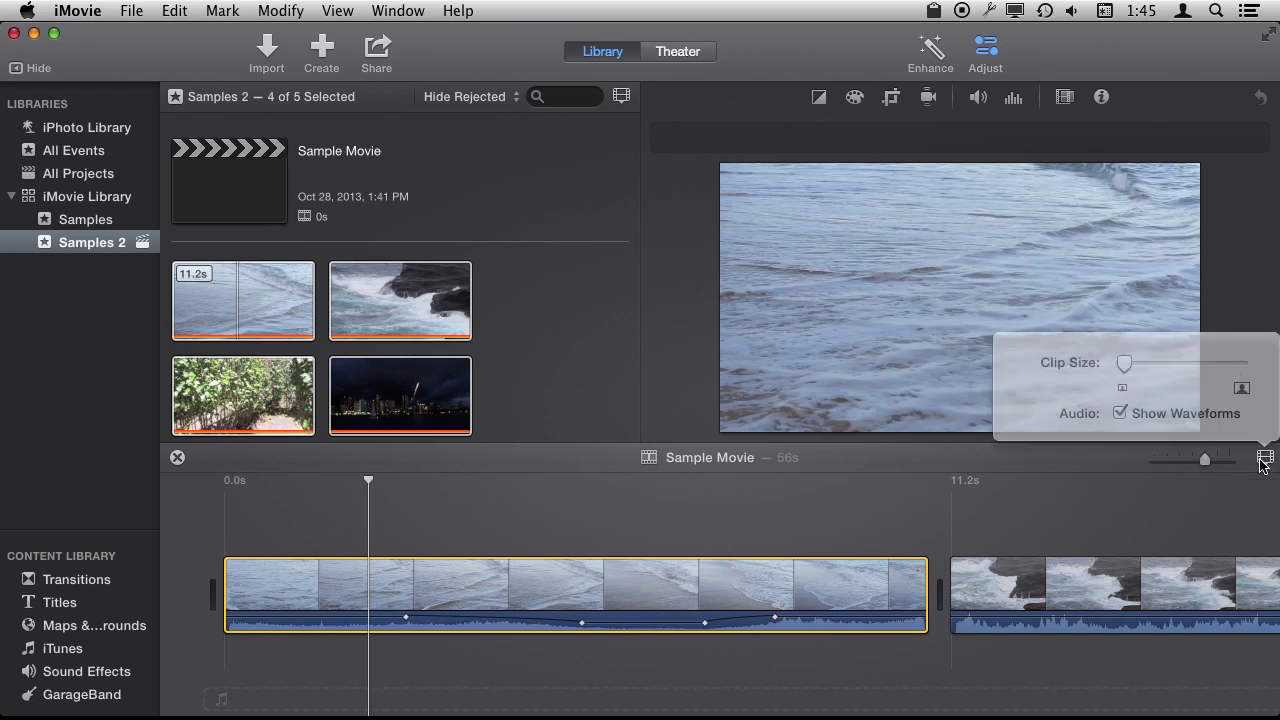
drag(1128, 368, 1203, 366)
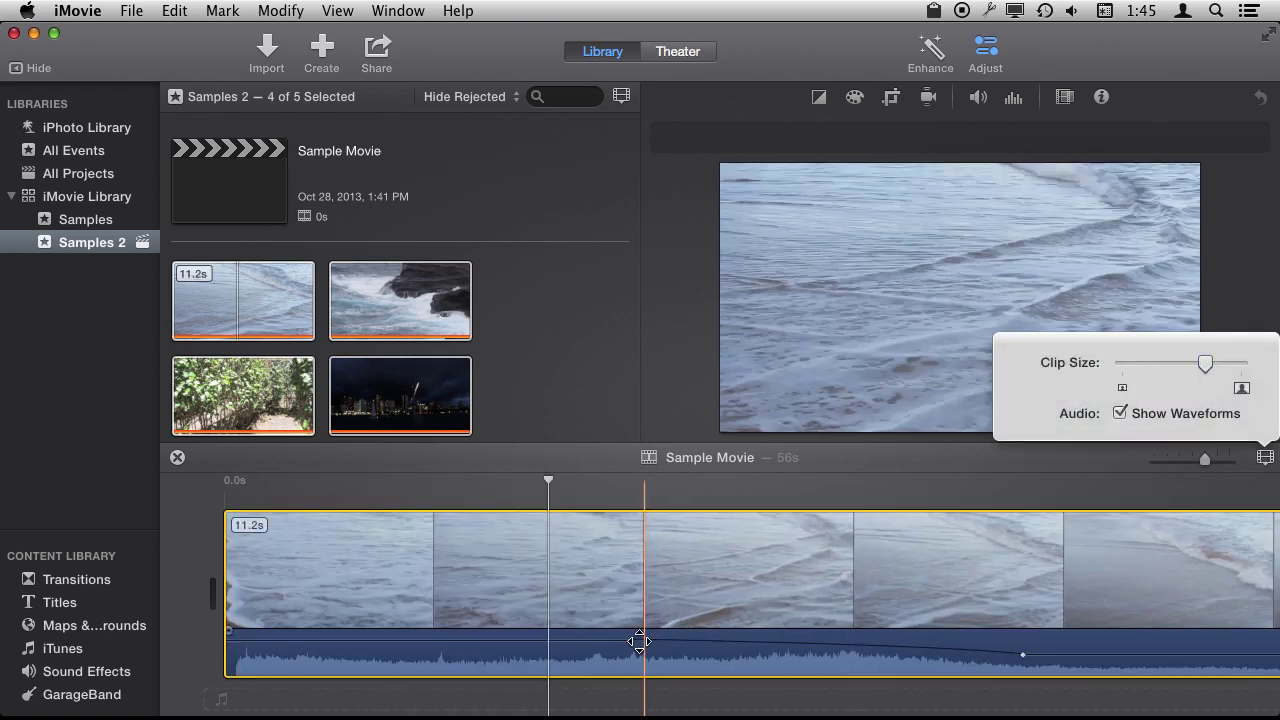
click(1008, 651)
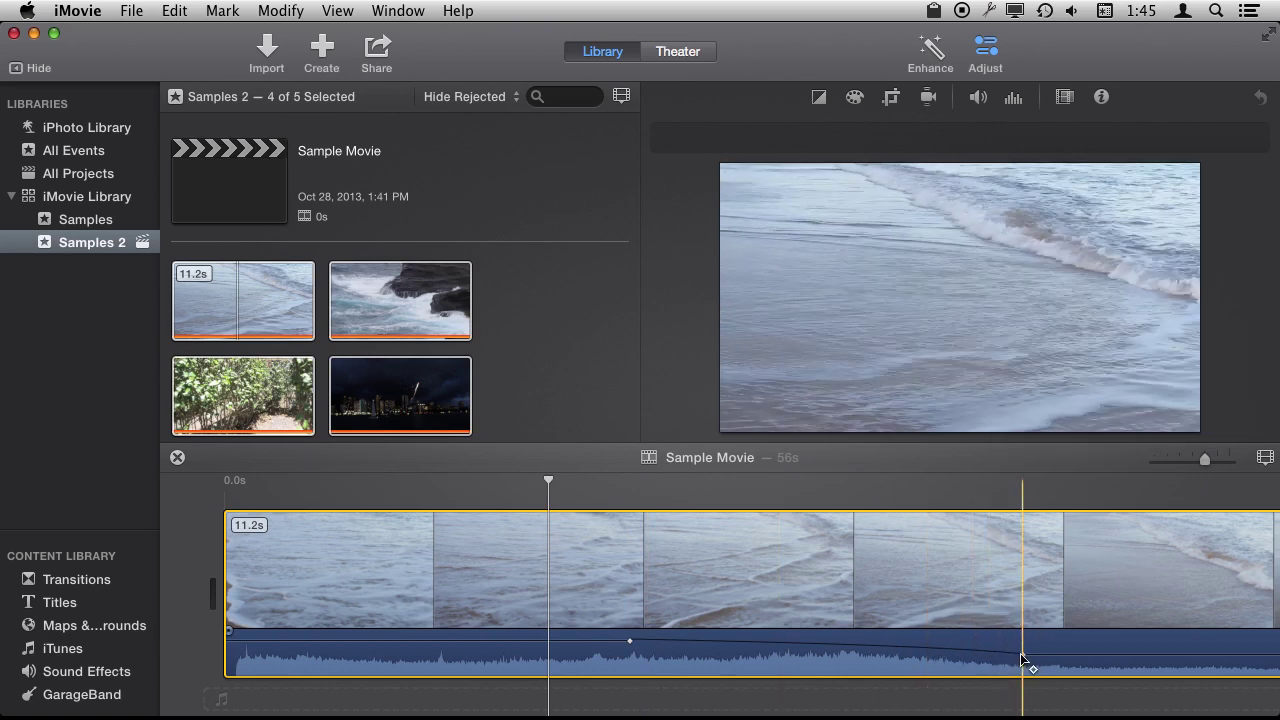
drag(1022, 657, 717, 663)
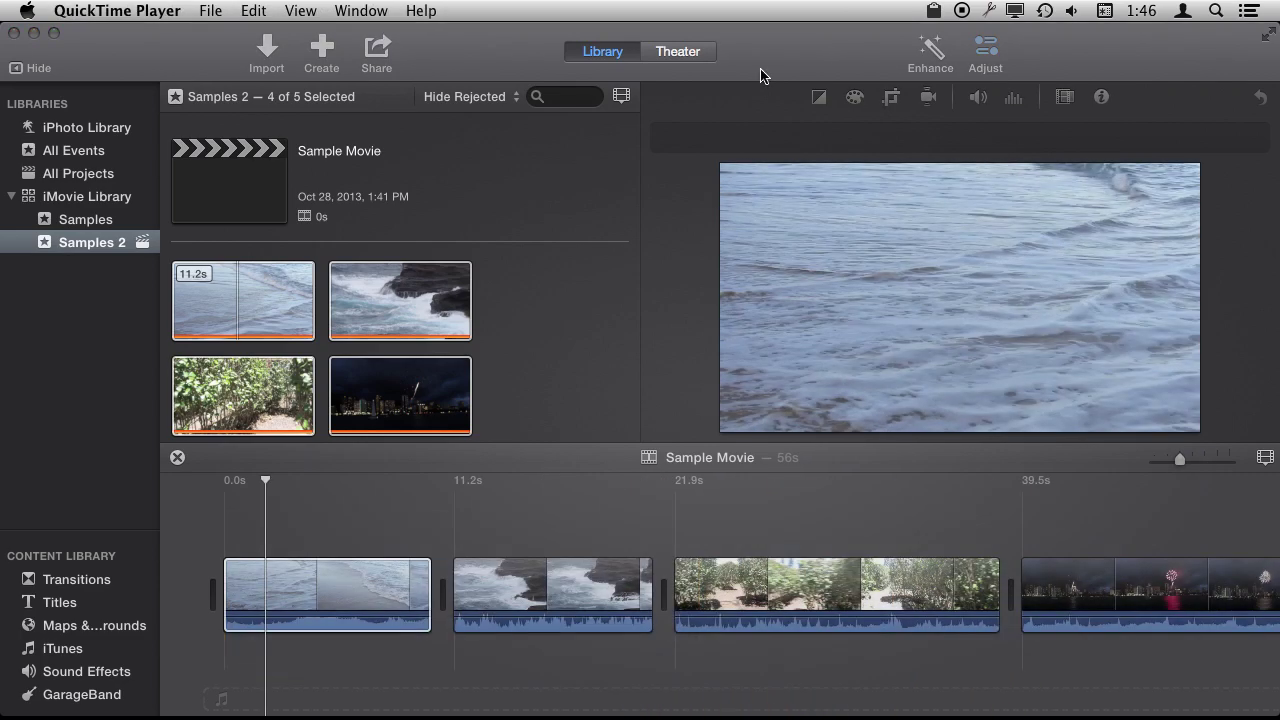
Open the volume adjustments for the first beach clip, try the Auto volume enhancement, and undo it
click(333, 602)
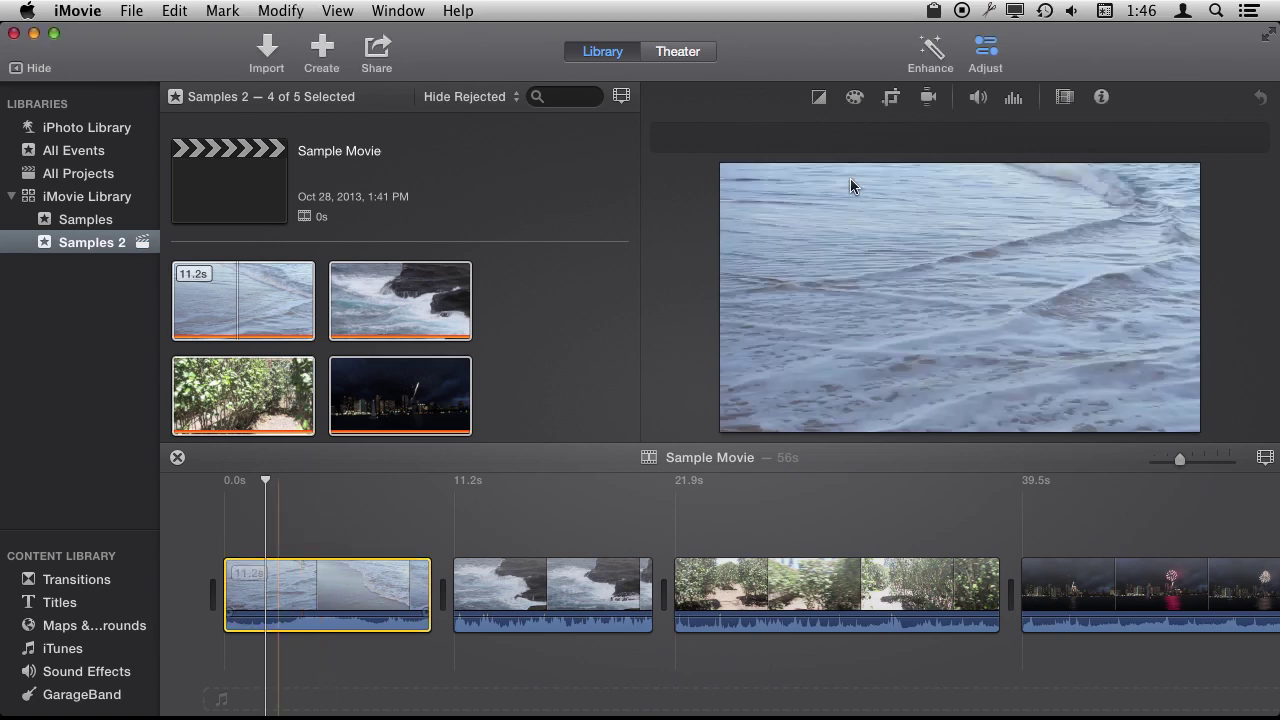
click(985, 50)
click(985, 50)
click(978, 98)
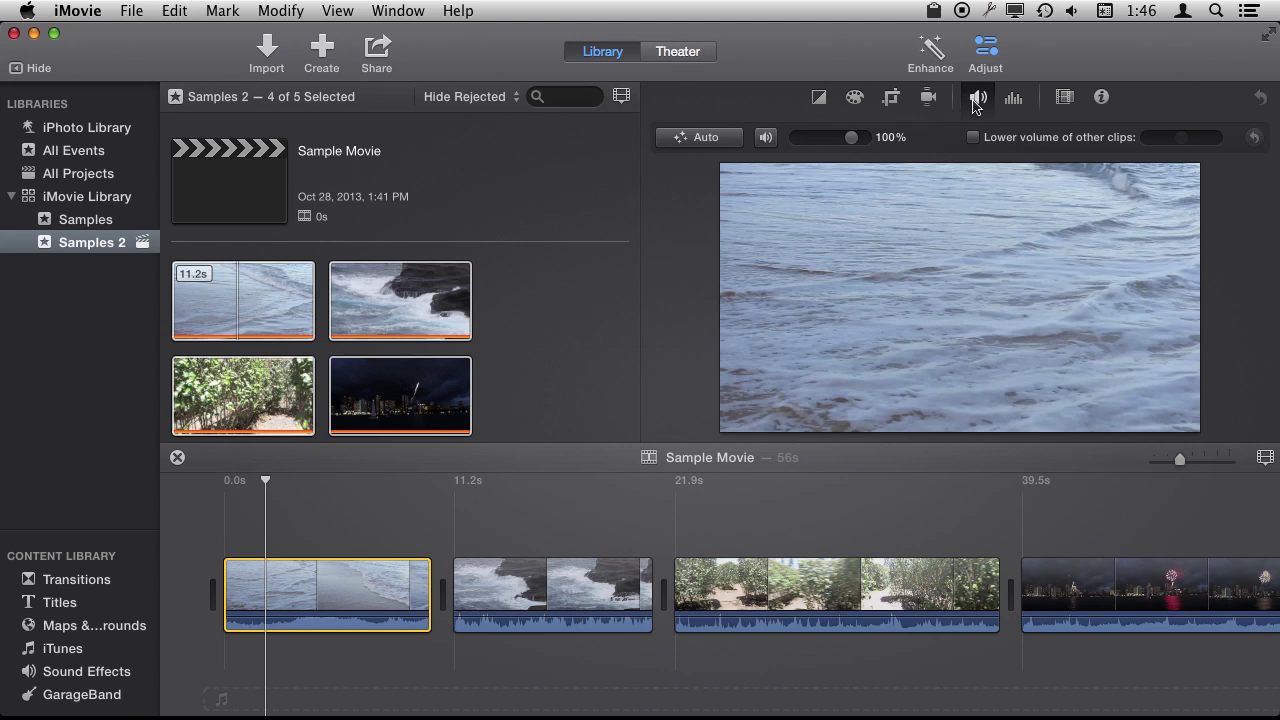
click(697, 140)
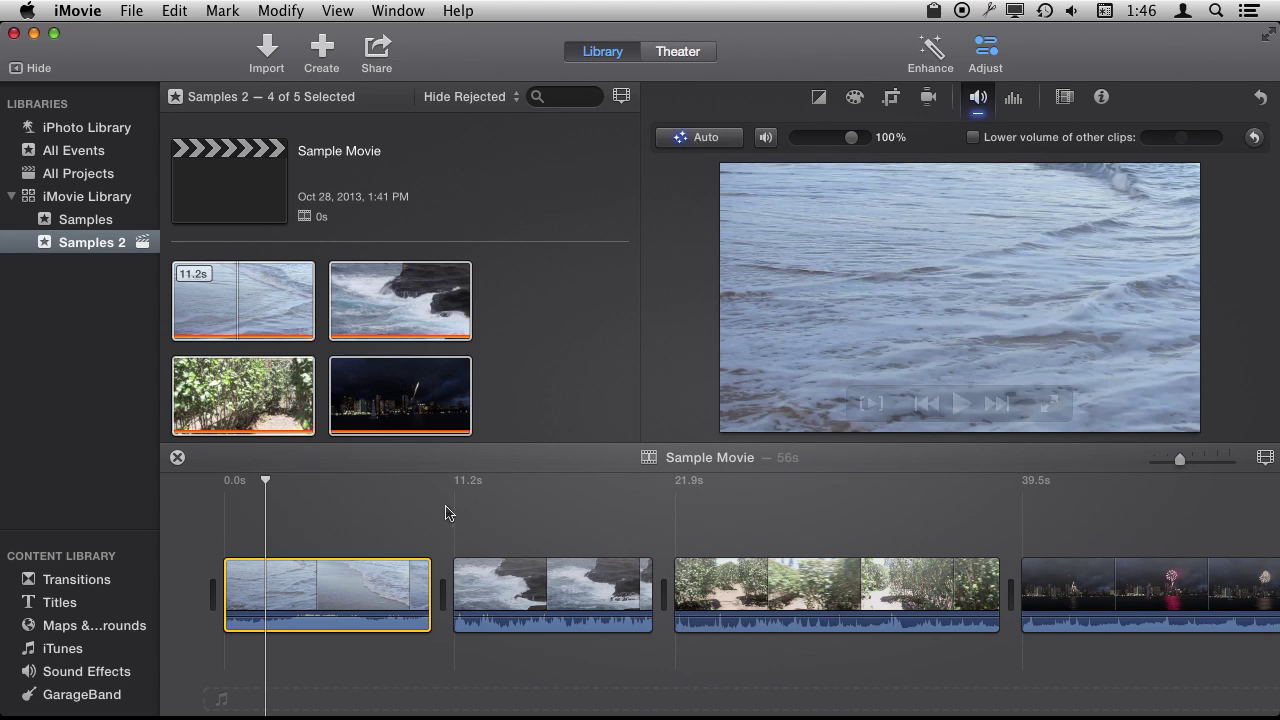
key(super+z)
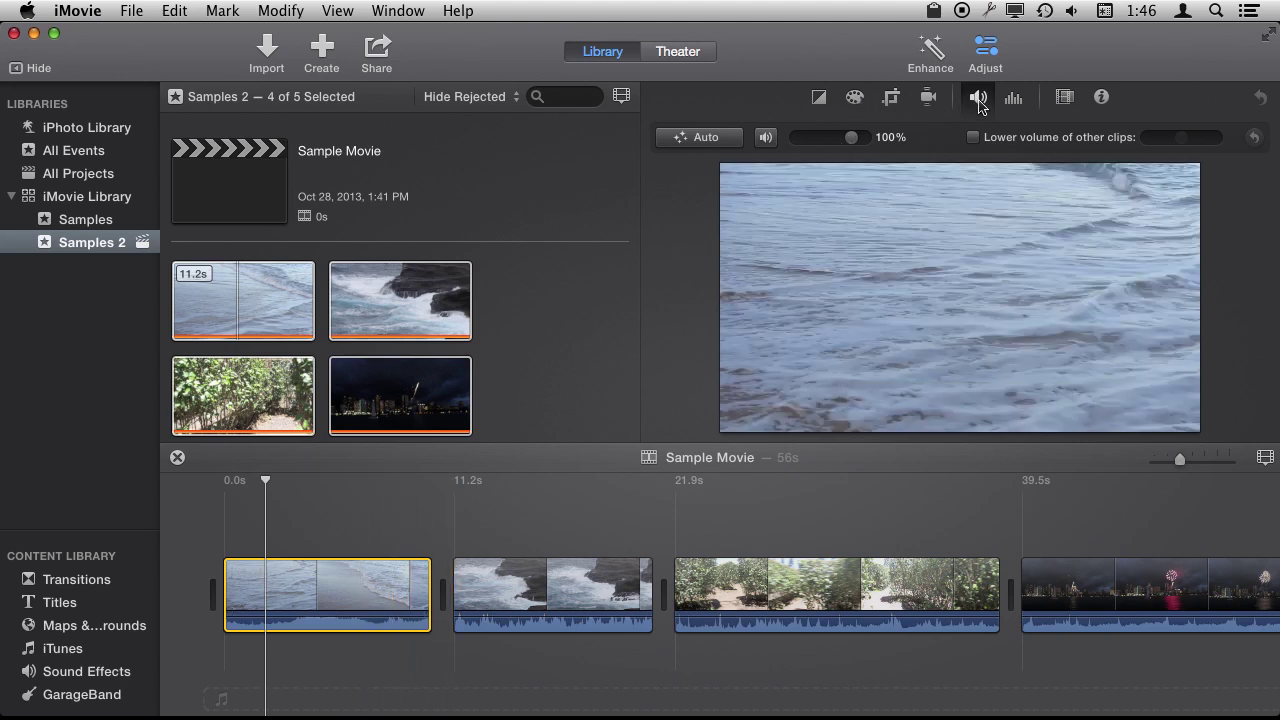
Try the first clip at 90% volume and muted, and settle on an unmuted volume of 97%
mouse_move(851, 139)
mouse_down()
mouse_move(803, 141)
mouse_move(846, 139)
mouse_up()
click(769, 142)
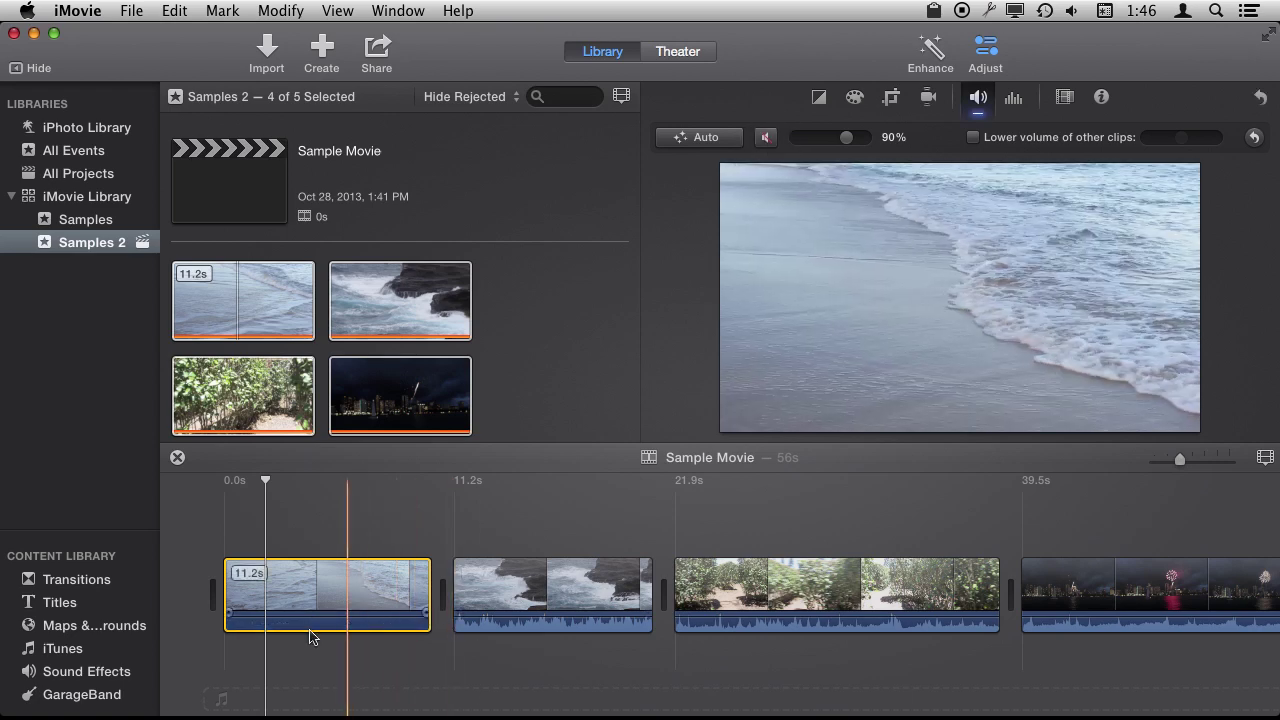
click(766, 139)
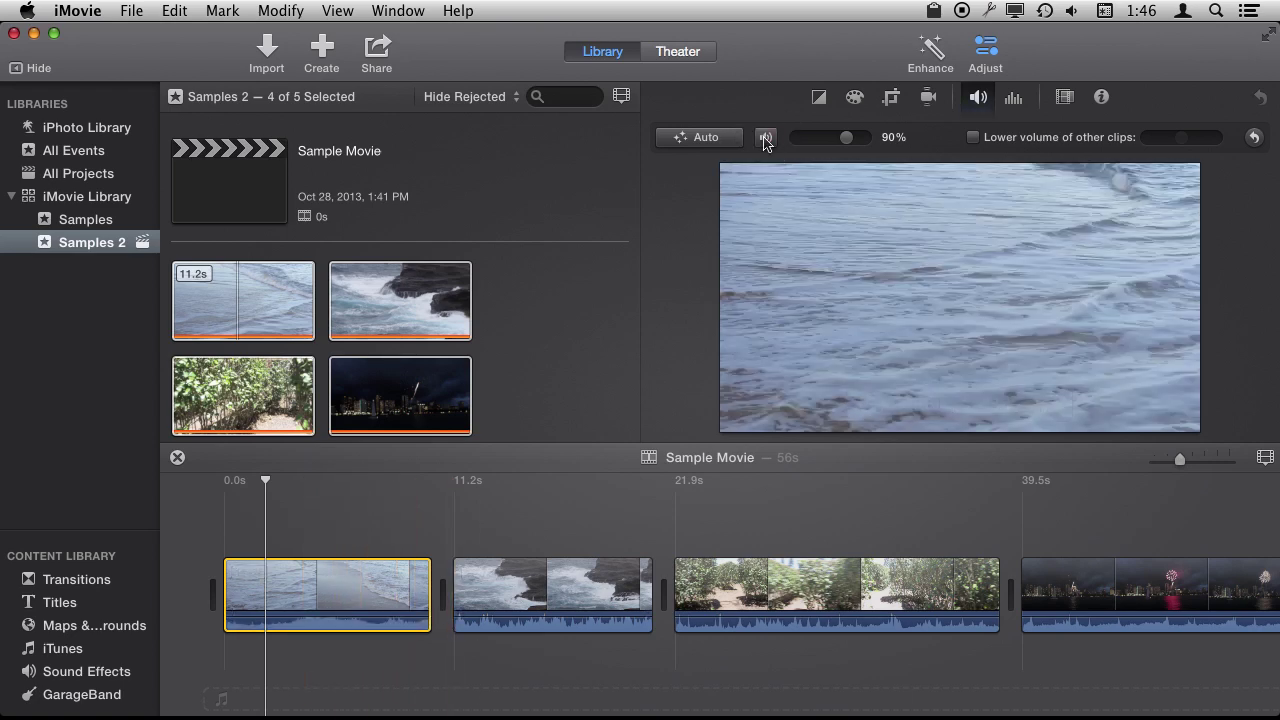
drag(846, 138, 850, 139)
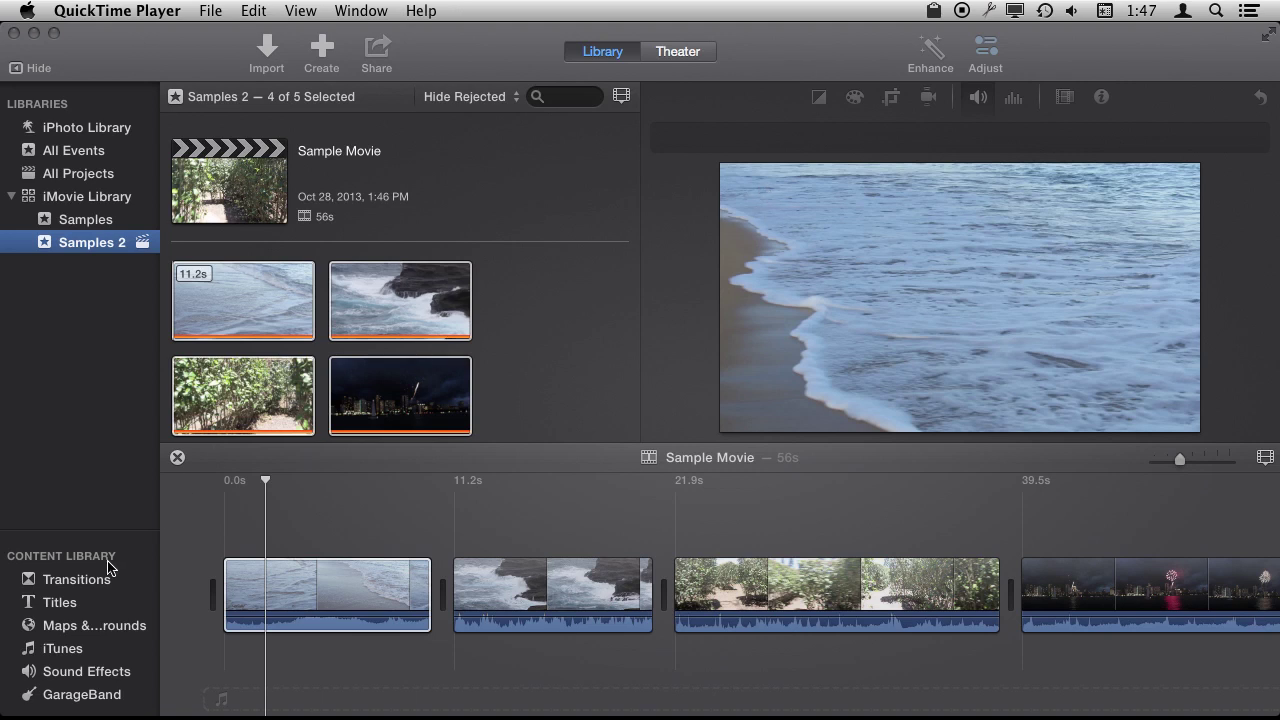
Attach the Beach with Children sound effect beneath the first beach clip, starting at 0.0s in the timeline
click(67, 682)
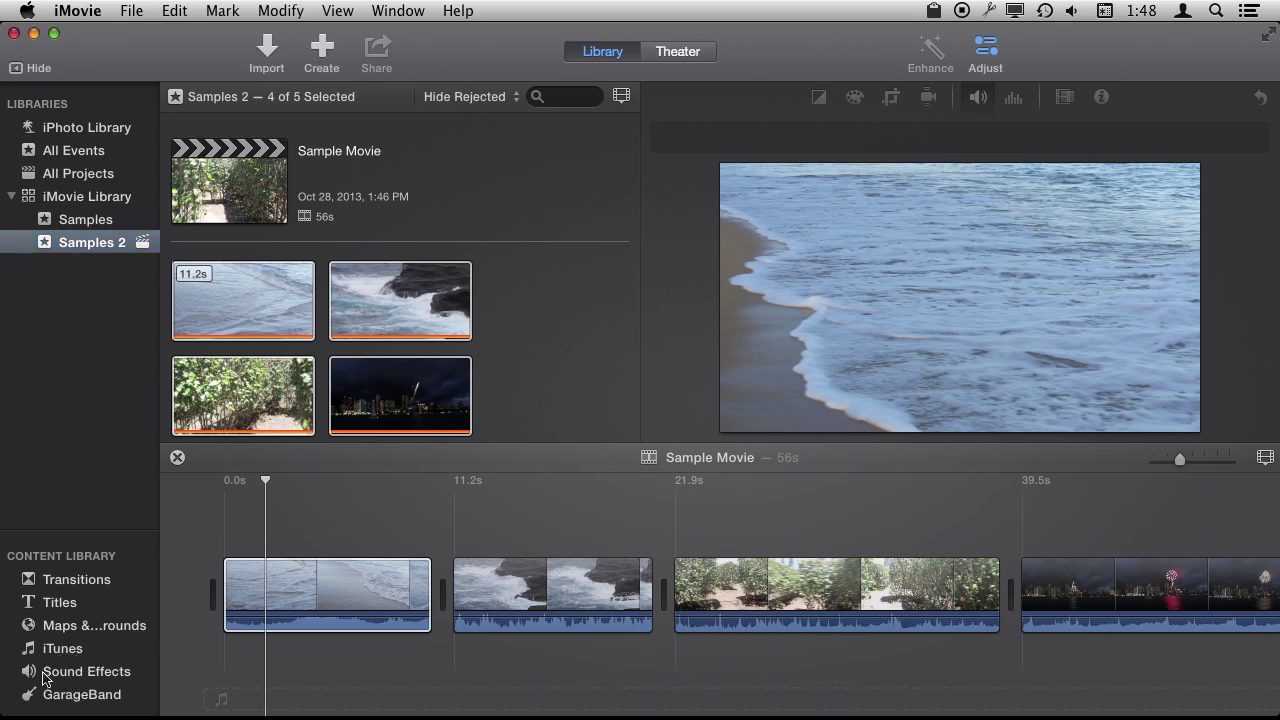
click(63, 677)
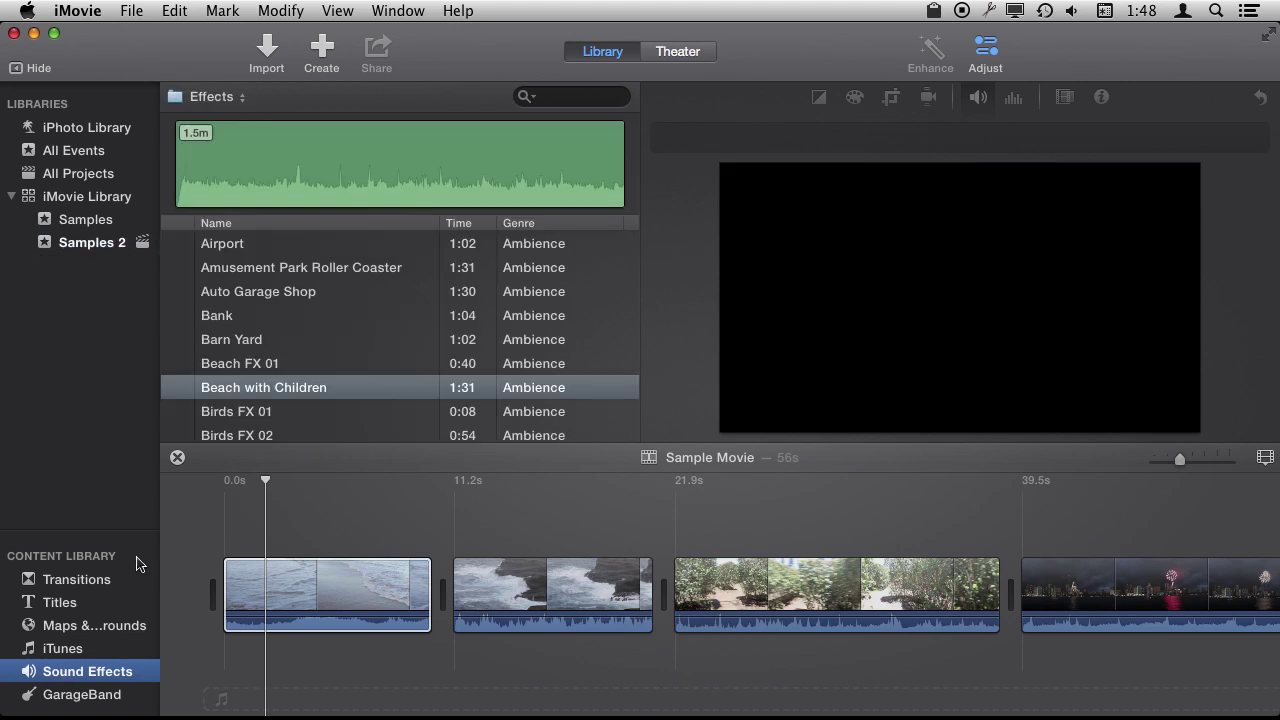
click(233, 483)
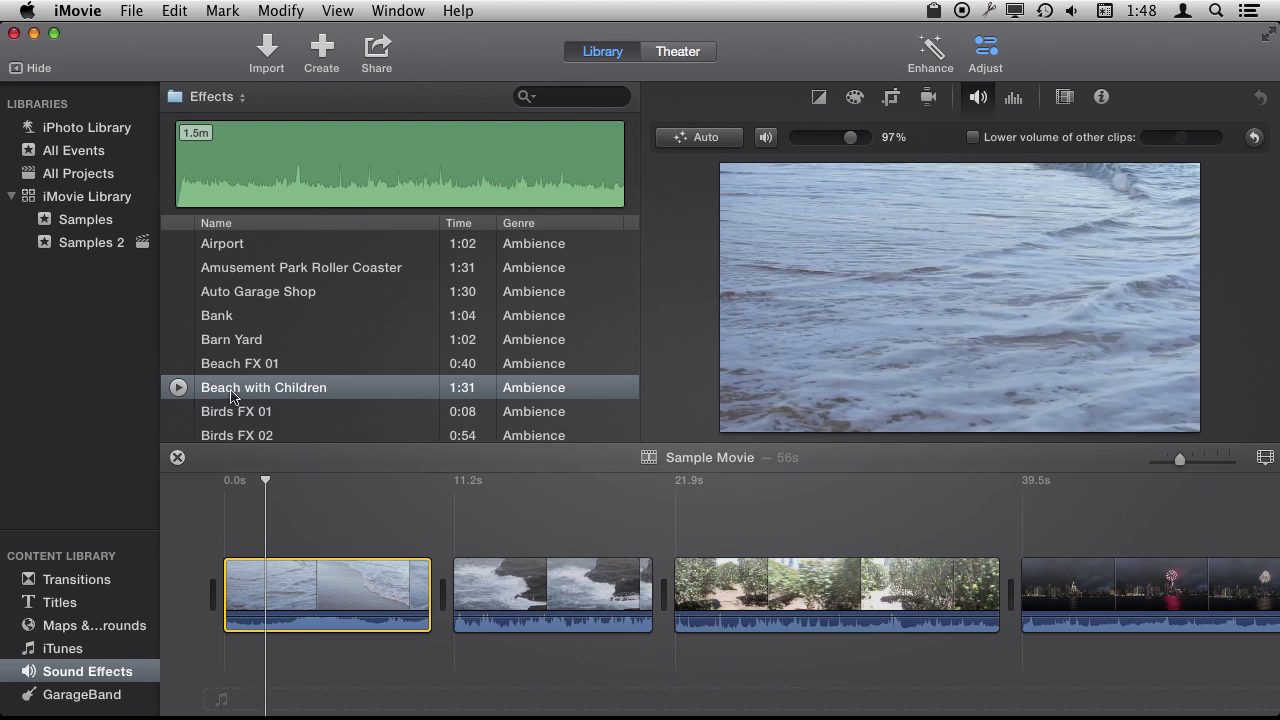
drag(230, 395, 222, 688)
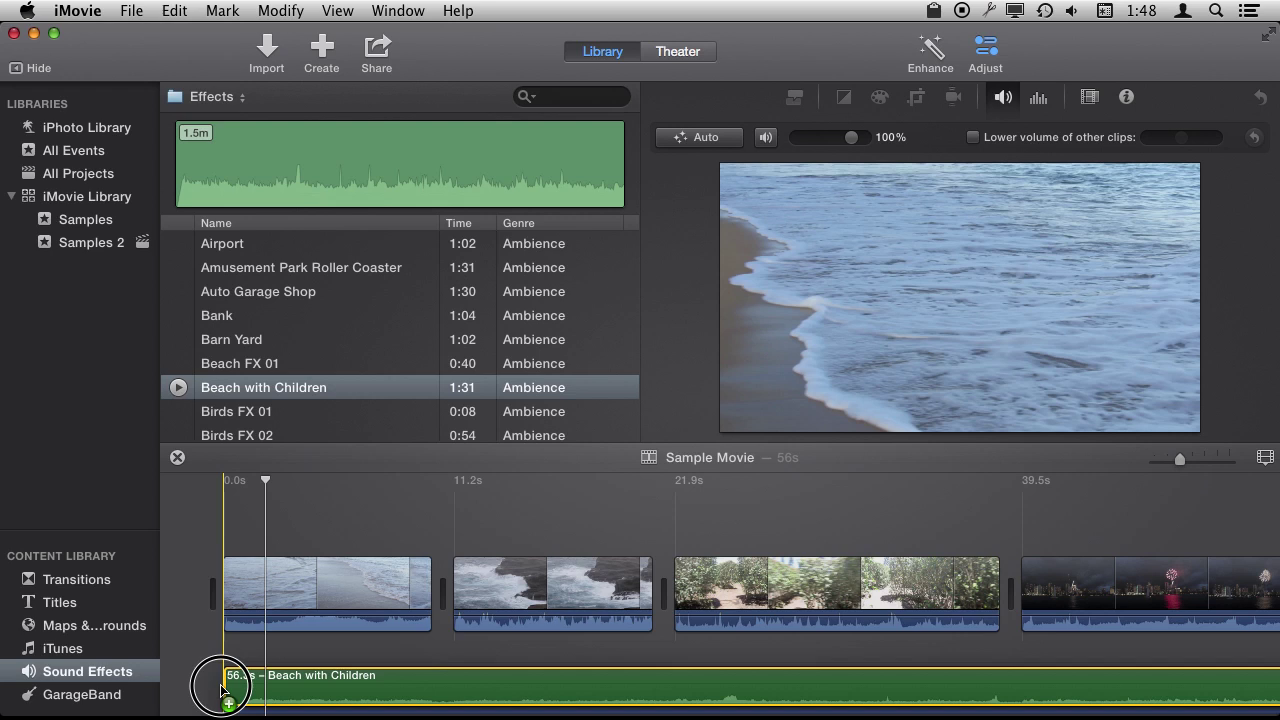
drag(222, 688, 253, 657)
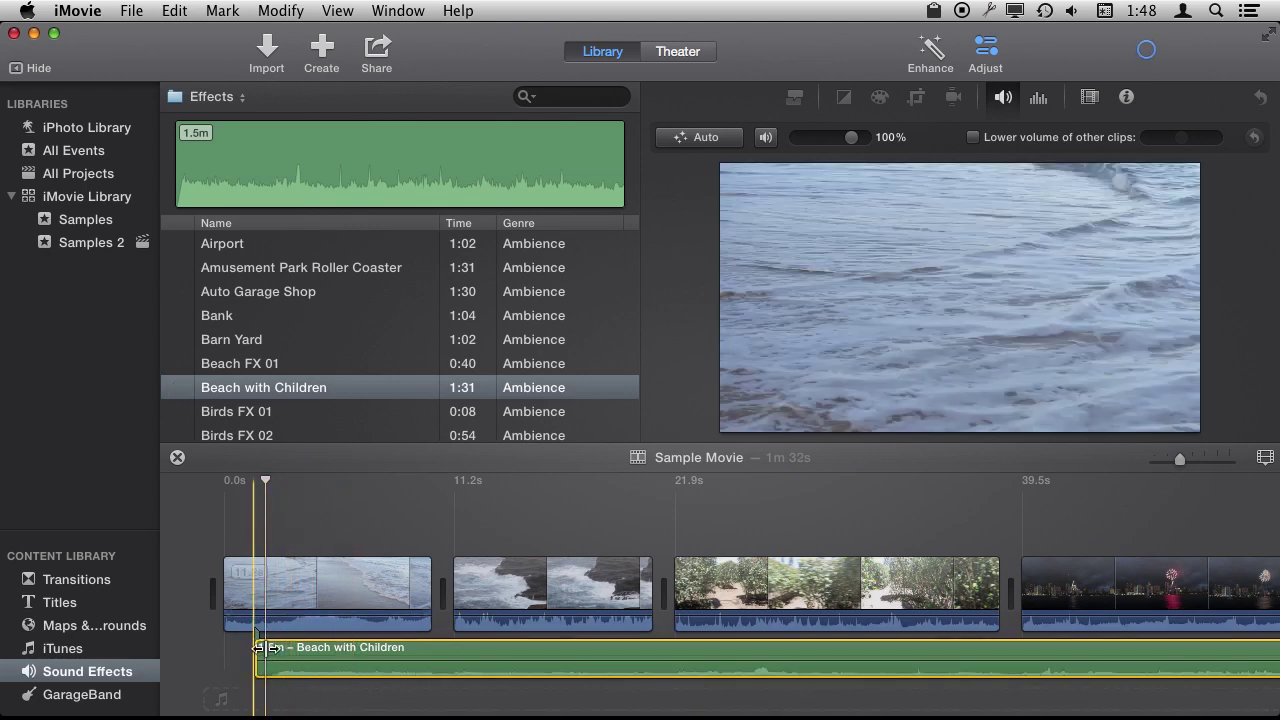
drag(352, 651, 328, 655)
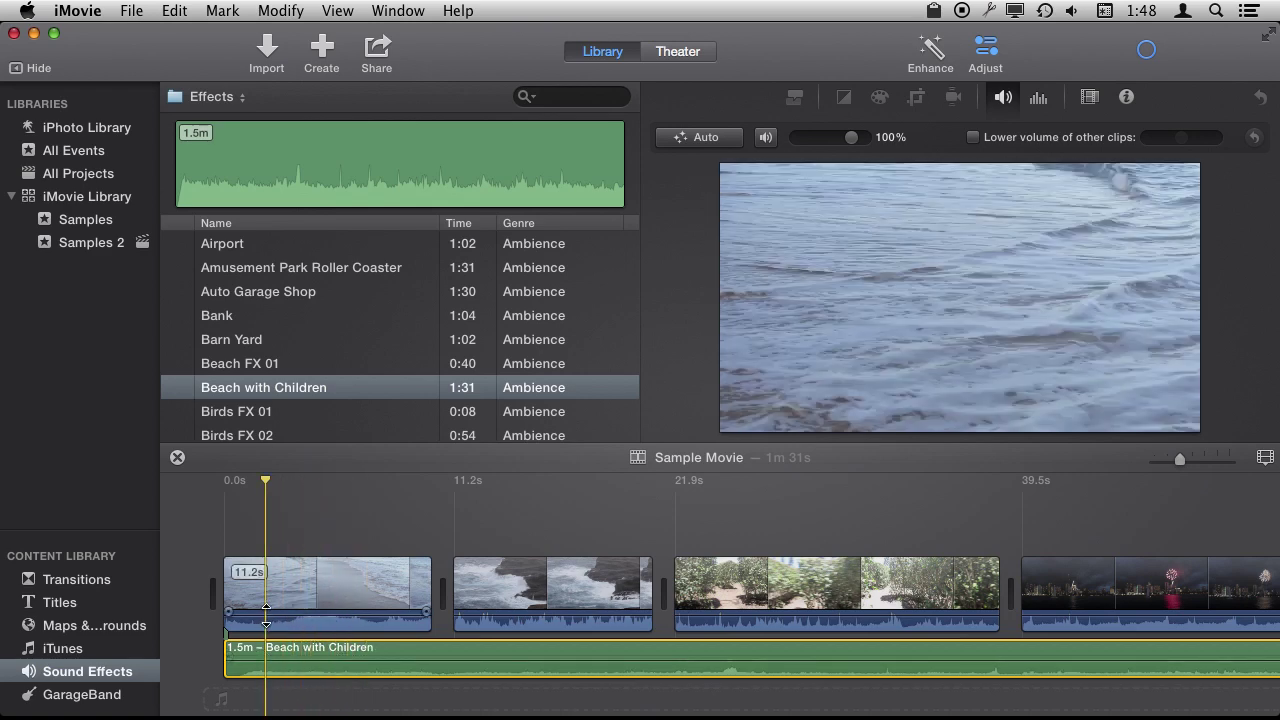
Play back the movie with the added effect, and mute the first beach clip's original audio
key(space)
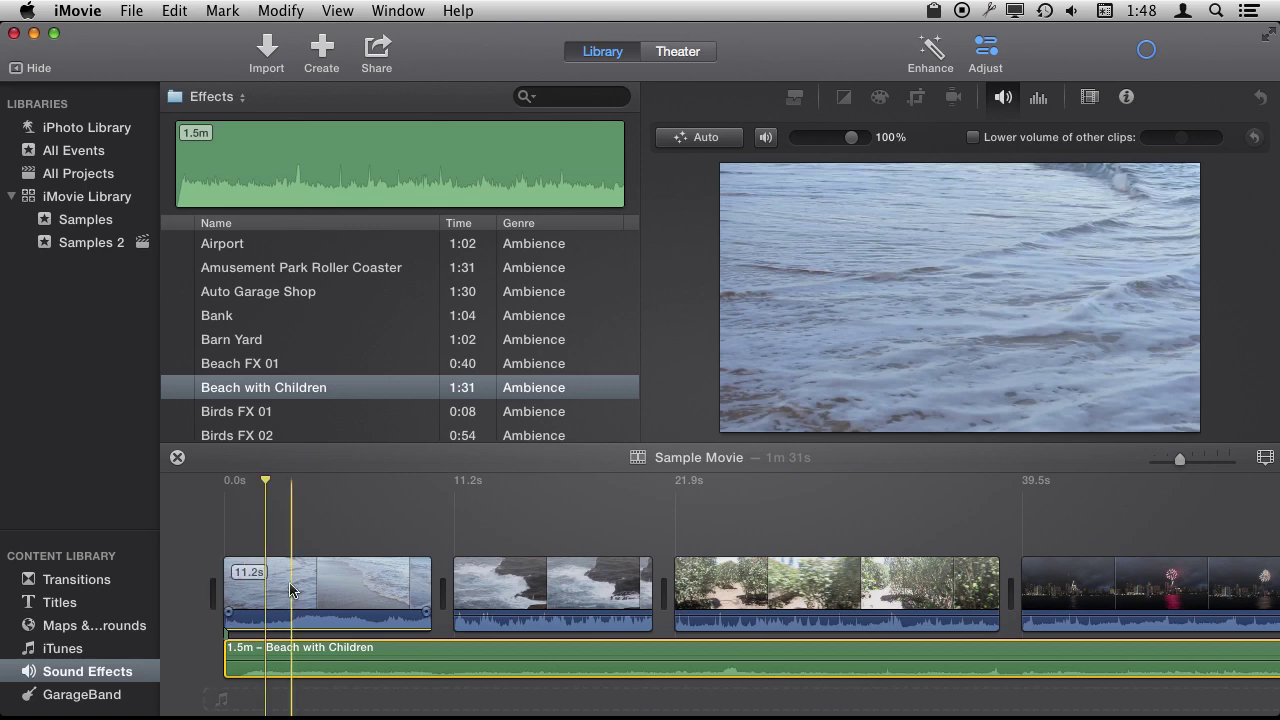
key(space)
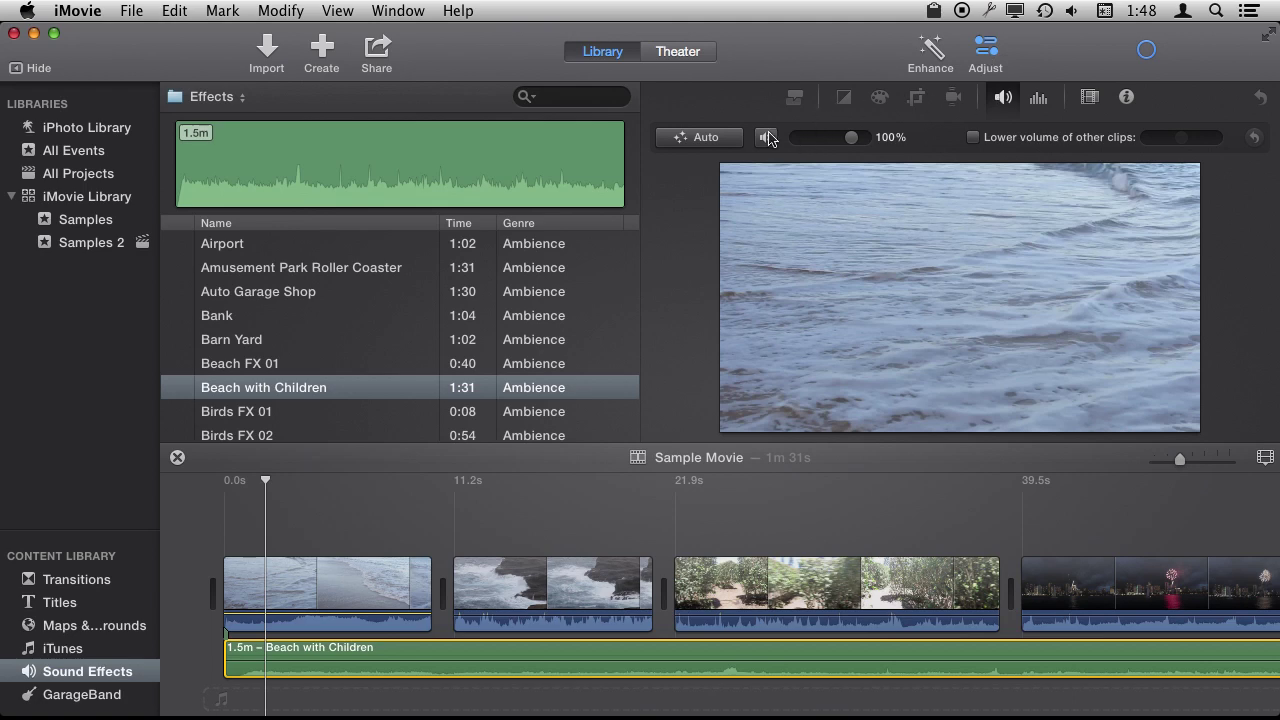
click(338, 614)
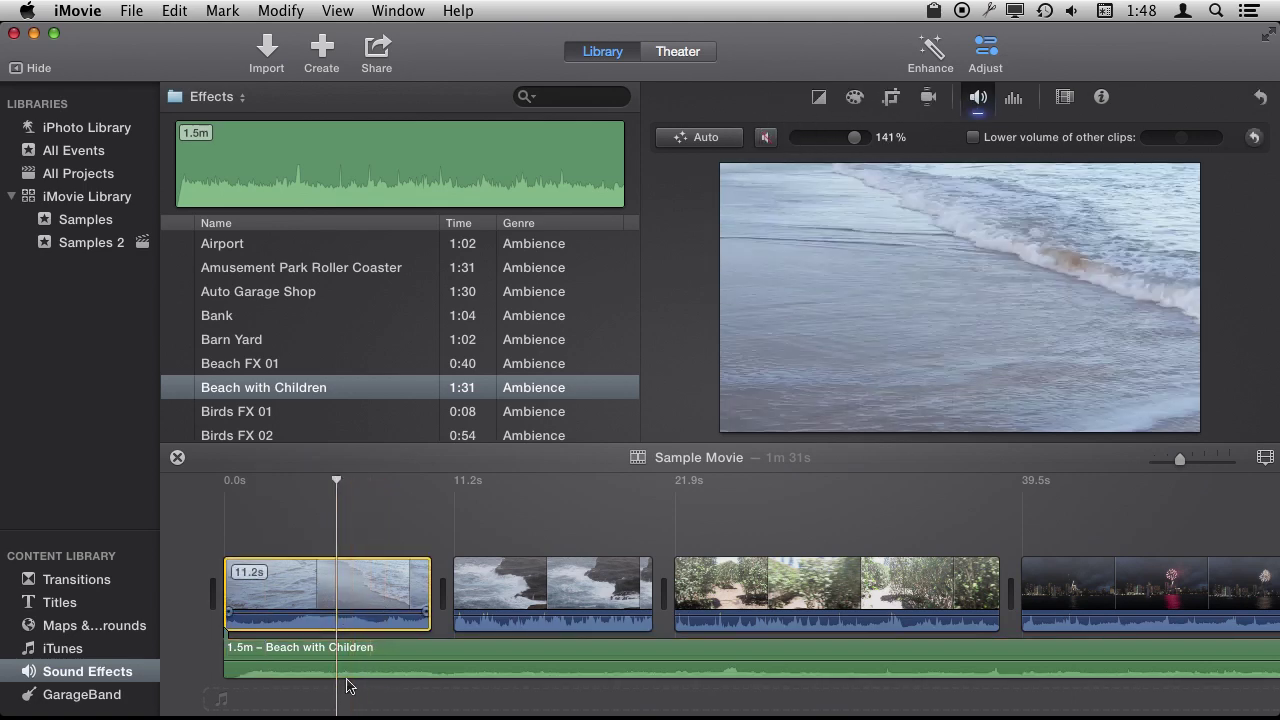
click(348, 652)
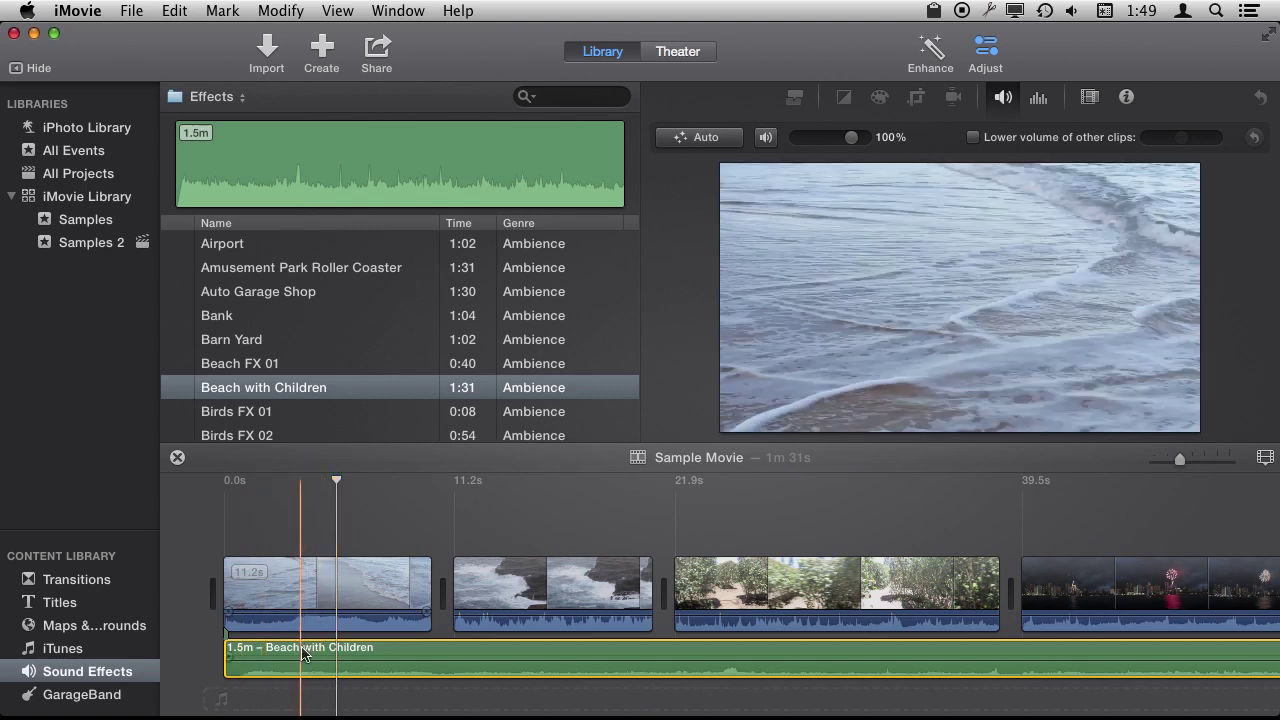
Add the Fireworks FX 01 sound effect beneath the Beach with Children track and shorten it to 4.4 seconds
scroll(235, 355, down, 1)
scroll(233, 355, down, 10)
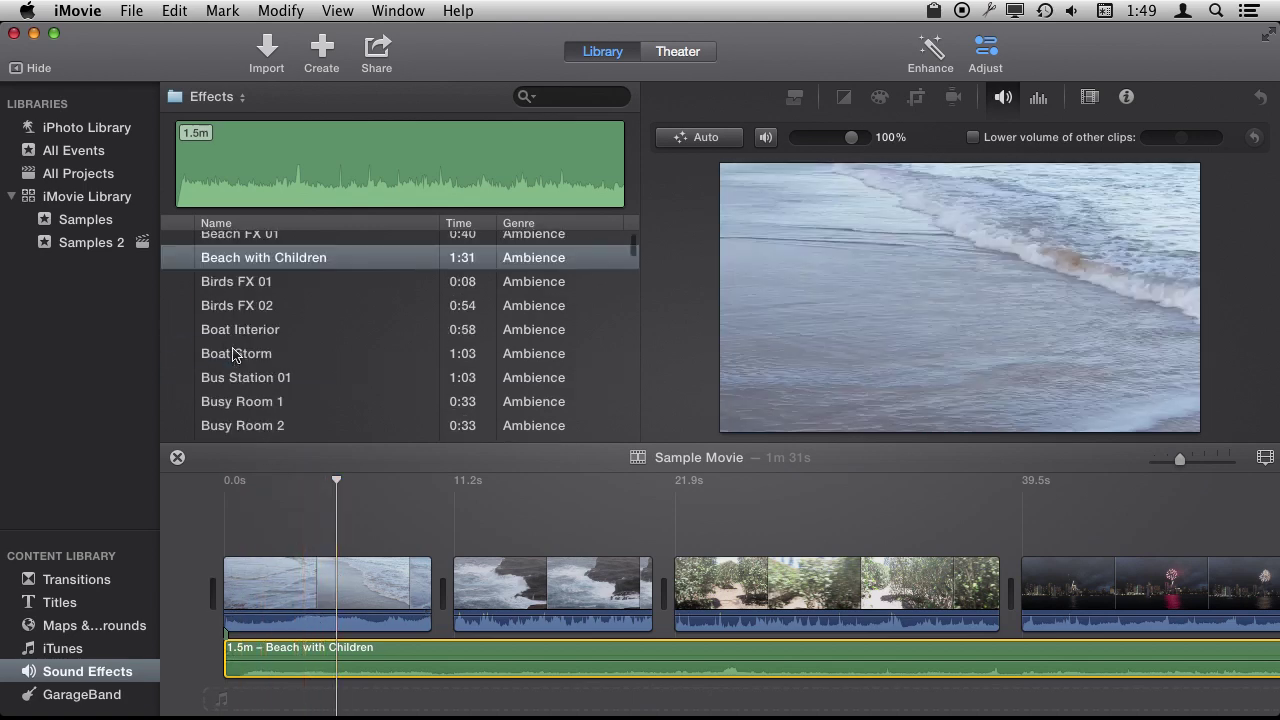
scroll(233, 352, down, 15)
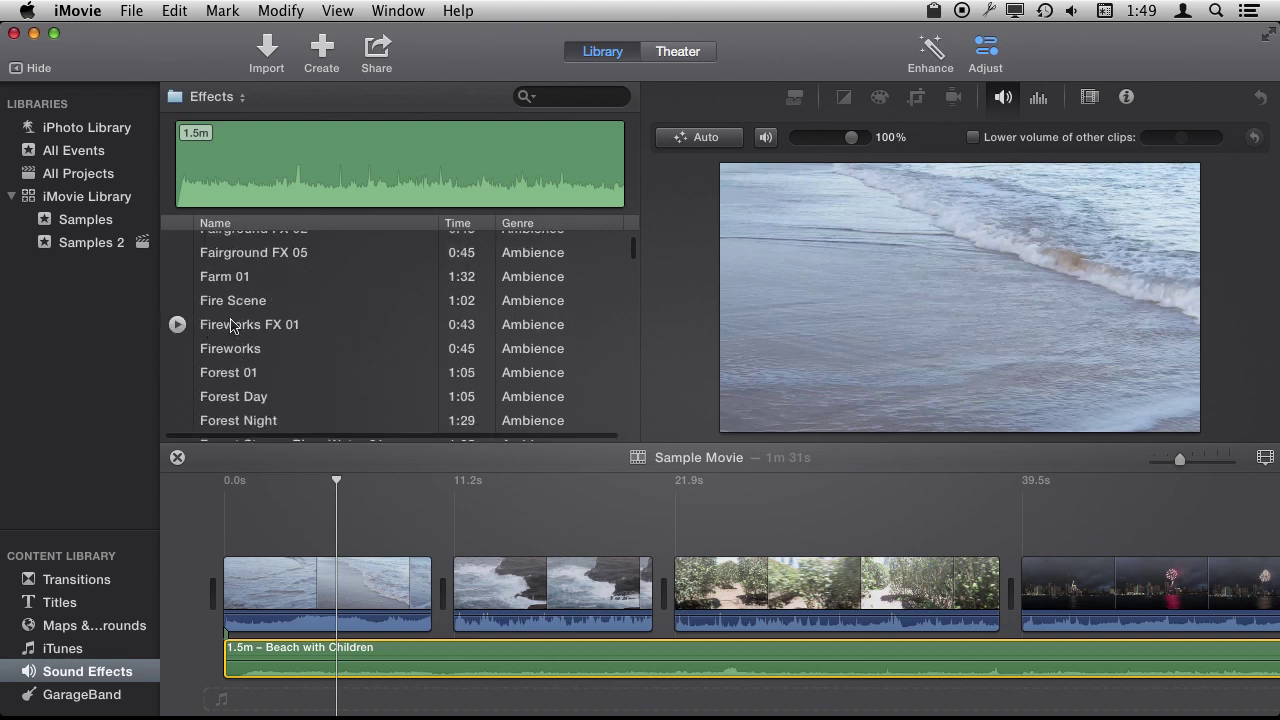
click(232, 324)
drag(294, 401, 272, 677)
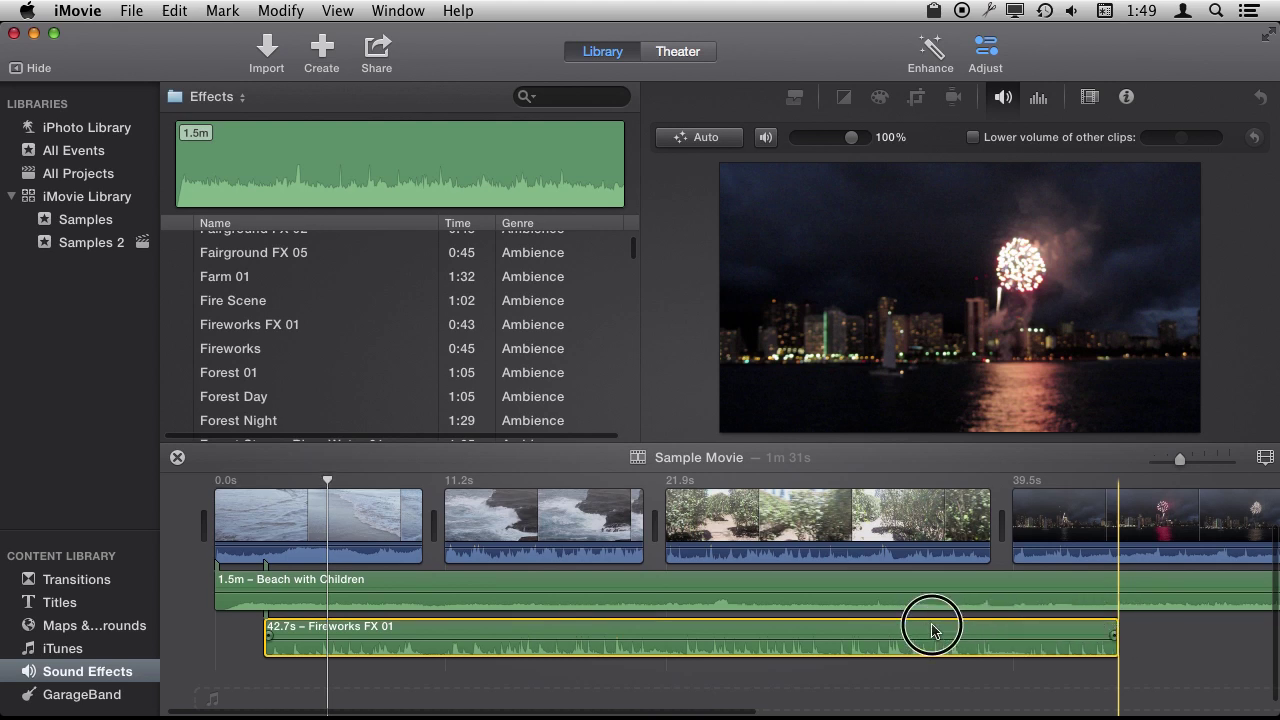
drag(1116, 628, 341, 655)
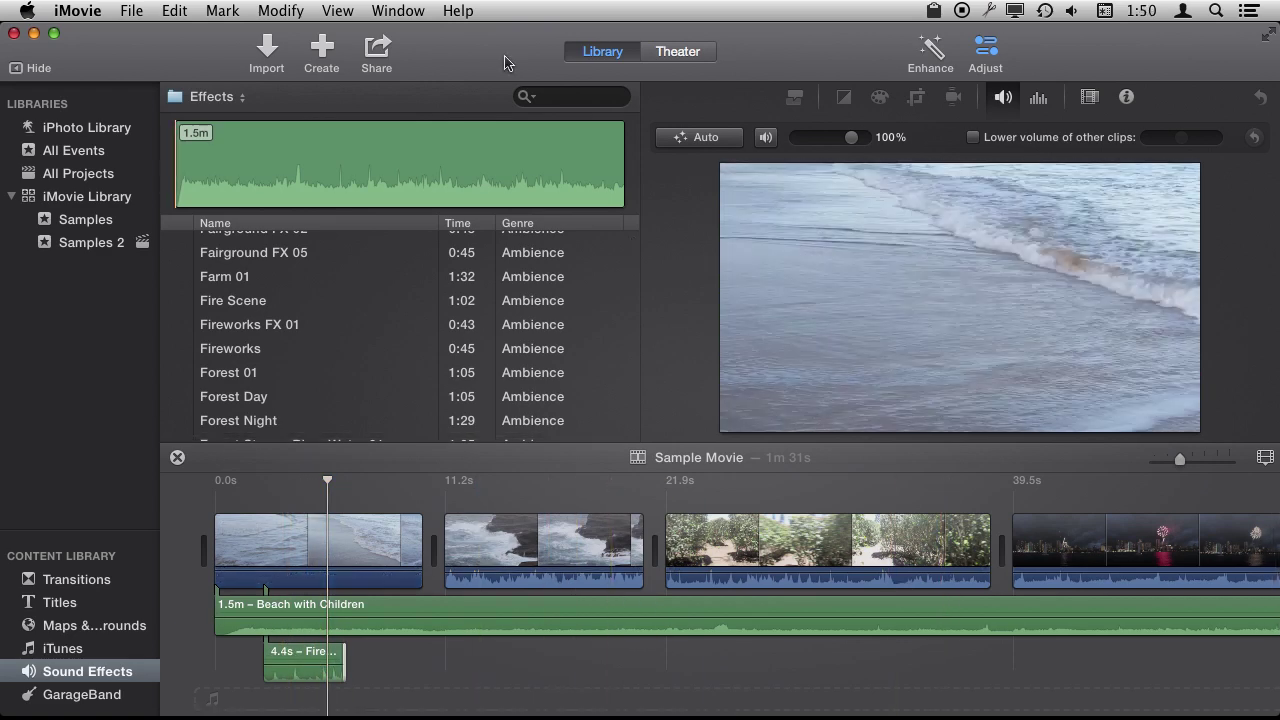
Switch to Finder and add hi007.wav from the Hawaii folder to the iMovie timeline, beneath Beach with Children, starting near the first clip's end
key(super+Tab)
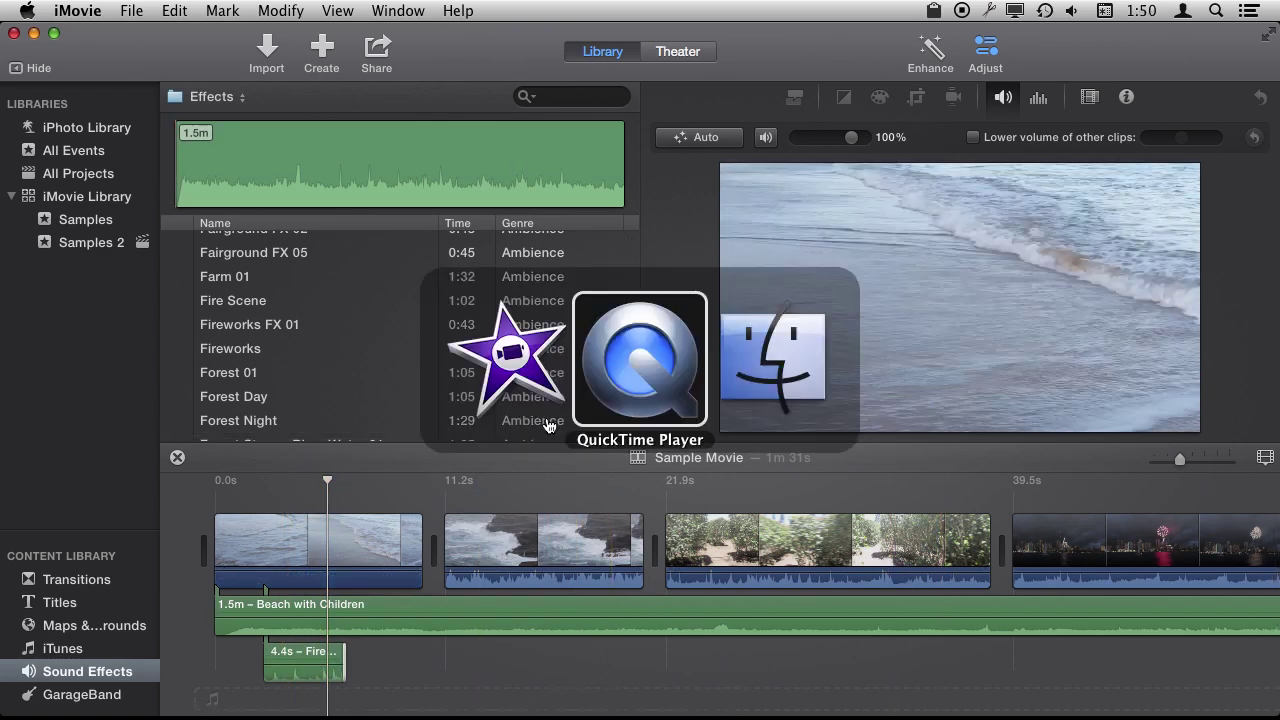
key(super+Tab)
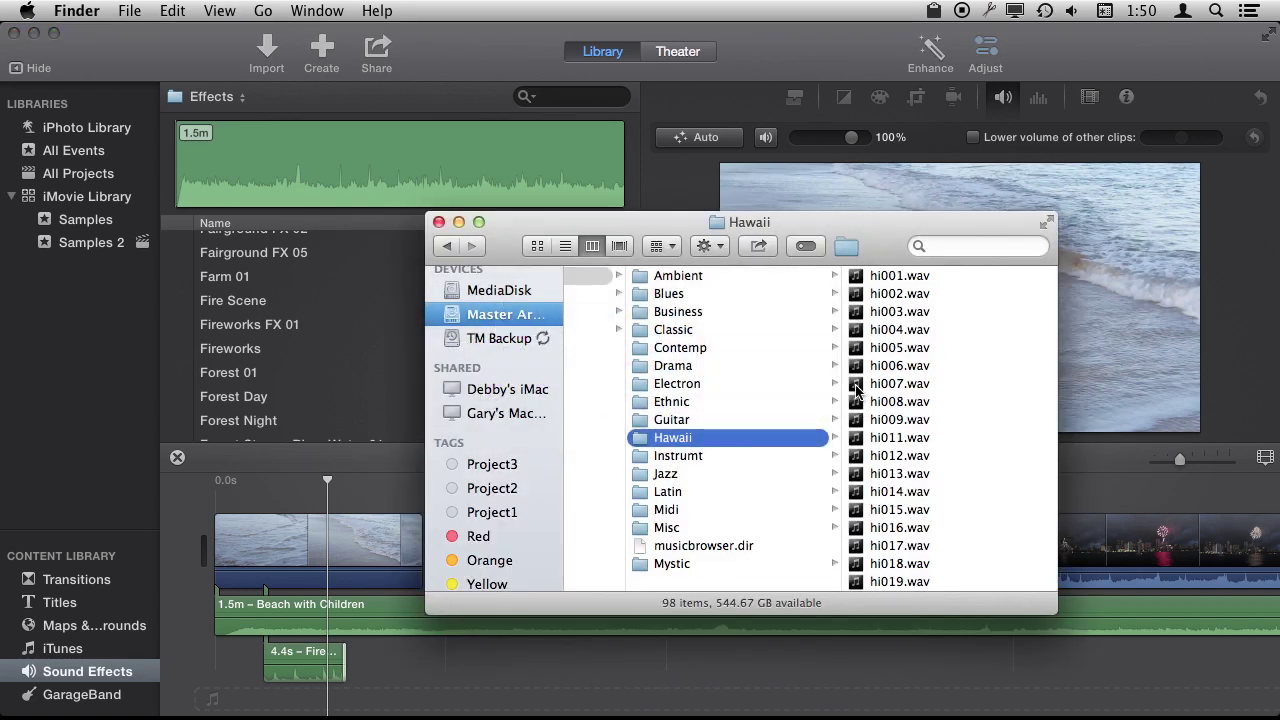
drag(640, 428, 393, 663)
click(393, 663)
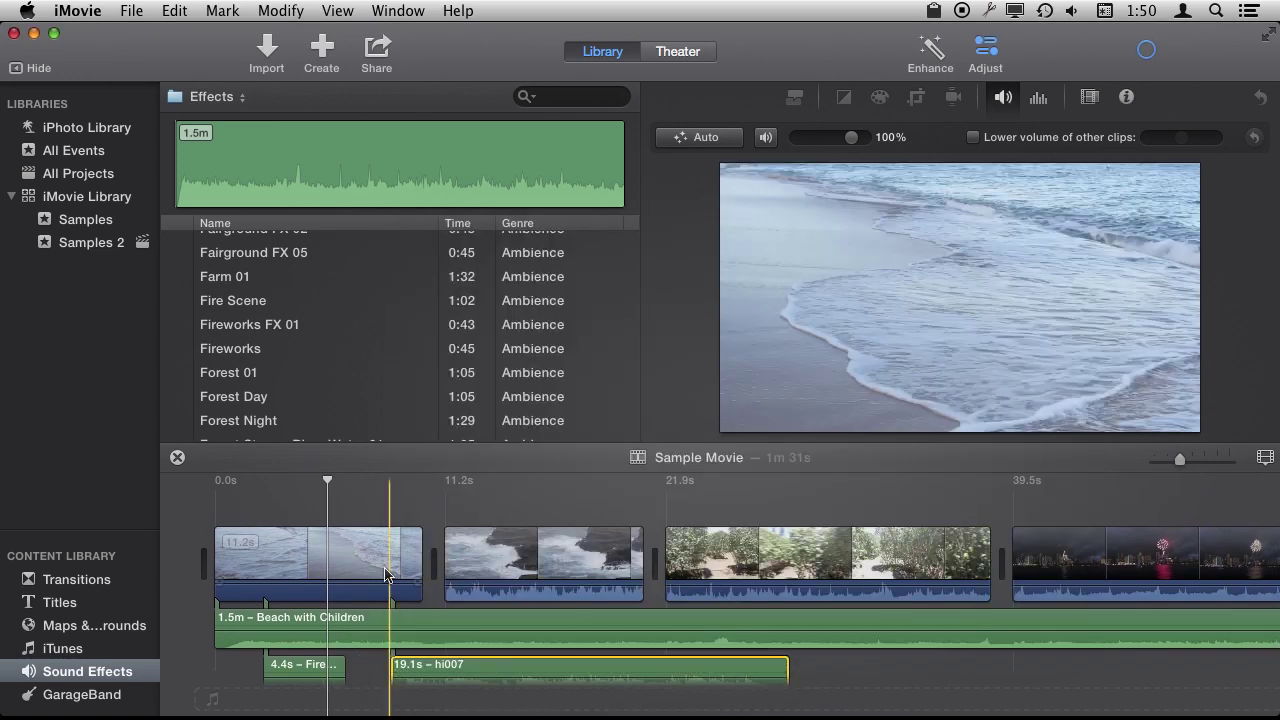
scroll(386, 575, down, 3)
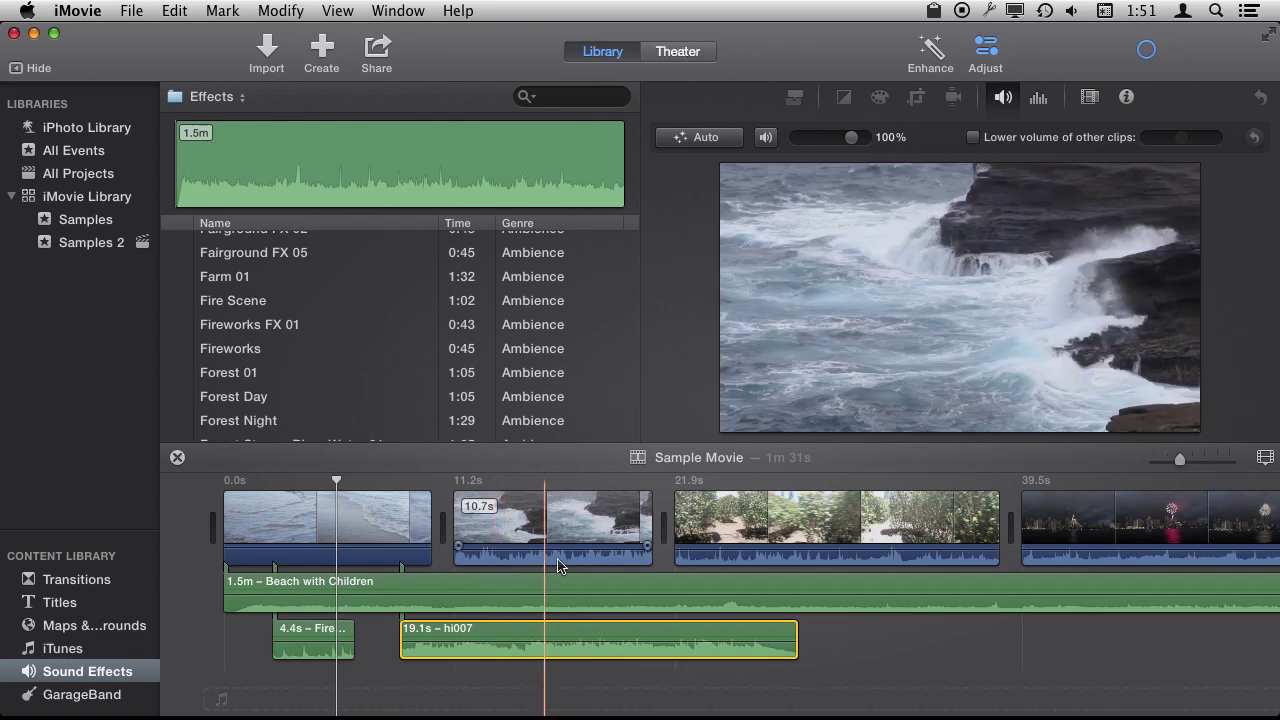
key(super+ctrl+Escape)
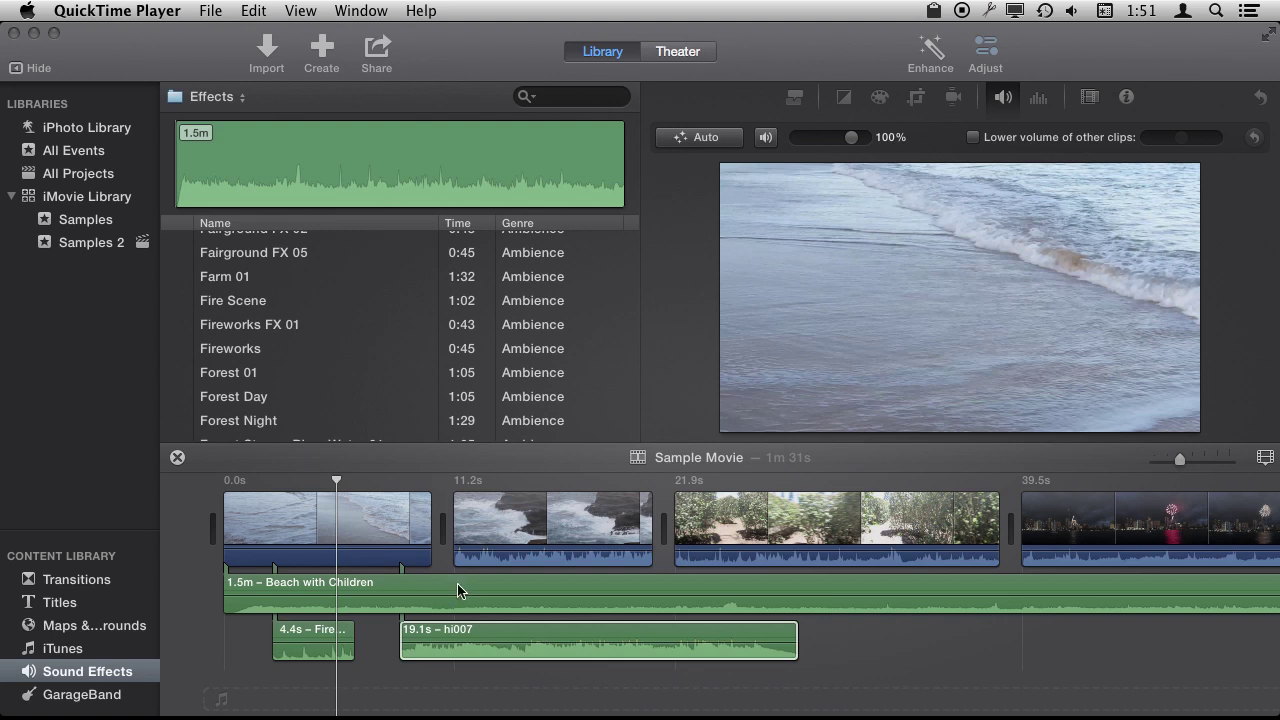
Select the second clip and examine its background noise reduction option and the available equalizer presets
click(520, 540)
click(520, 522)
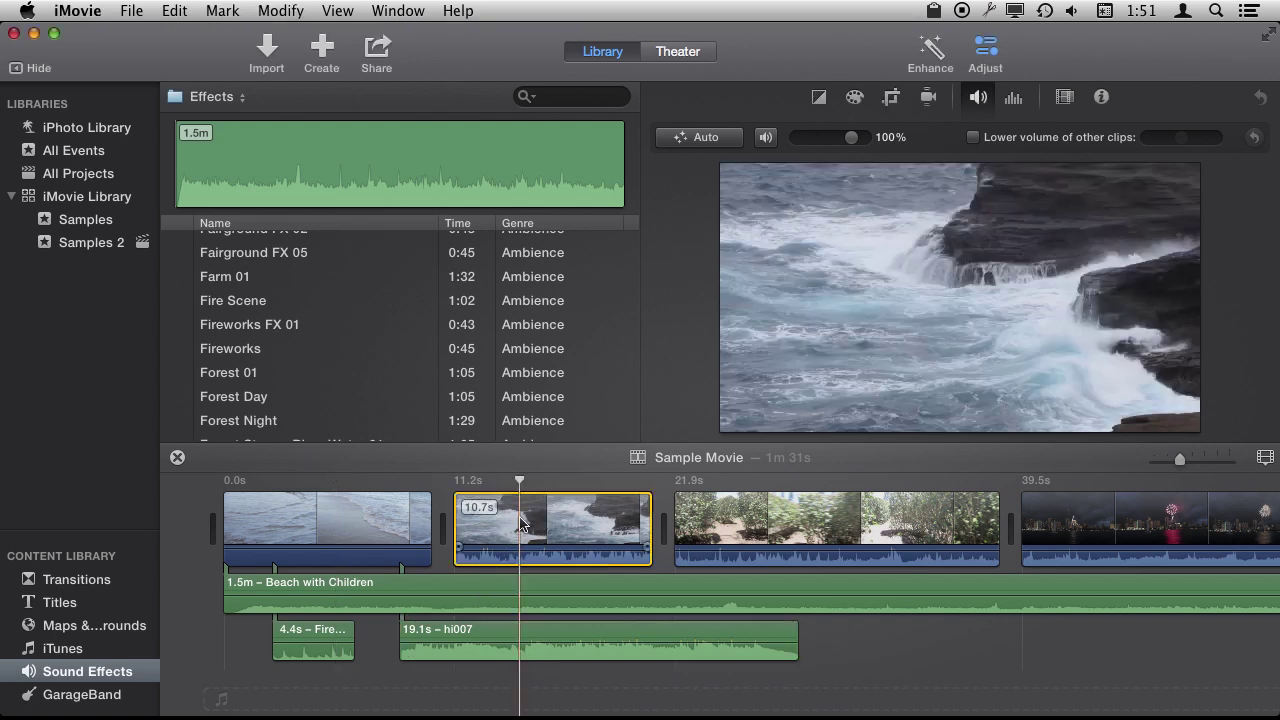
click(1013, 98)
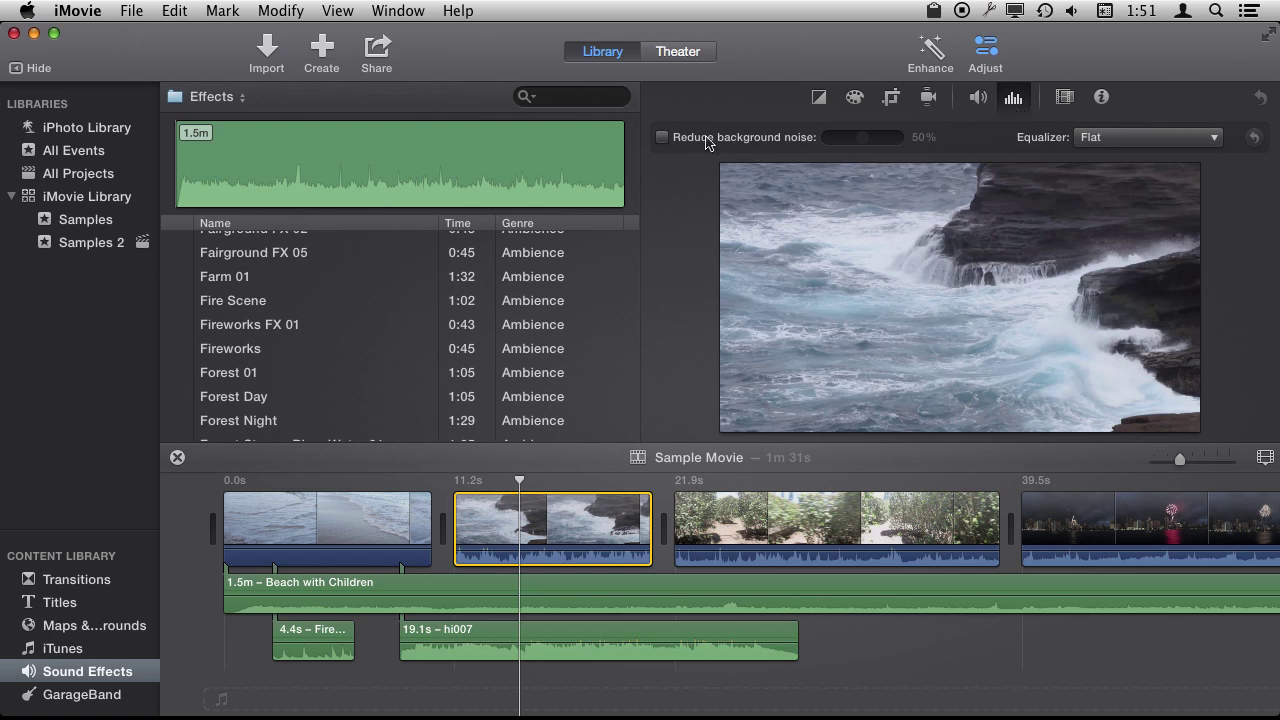
click(1135, 137)
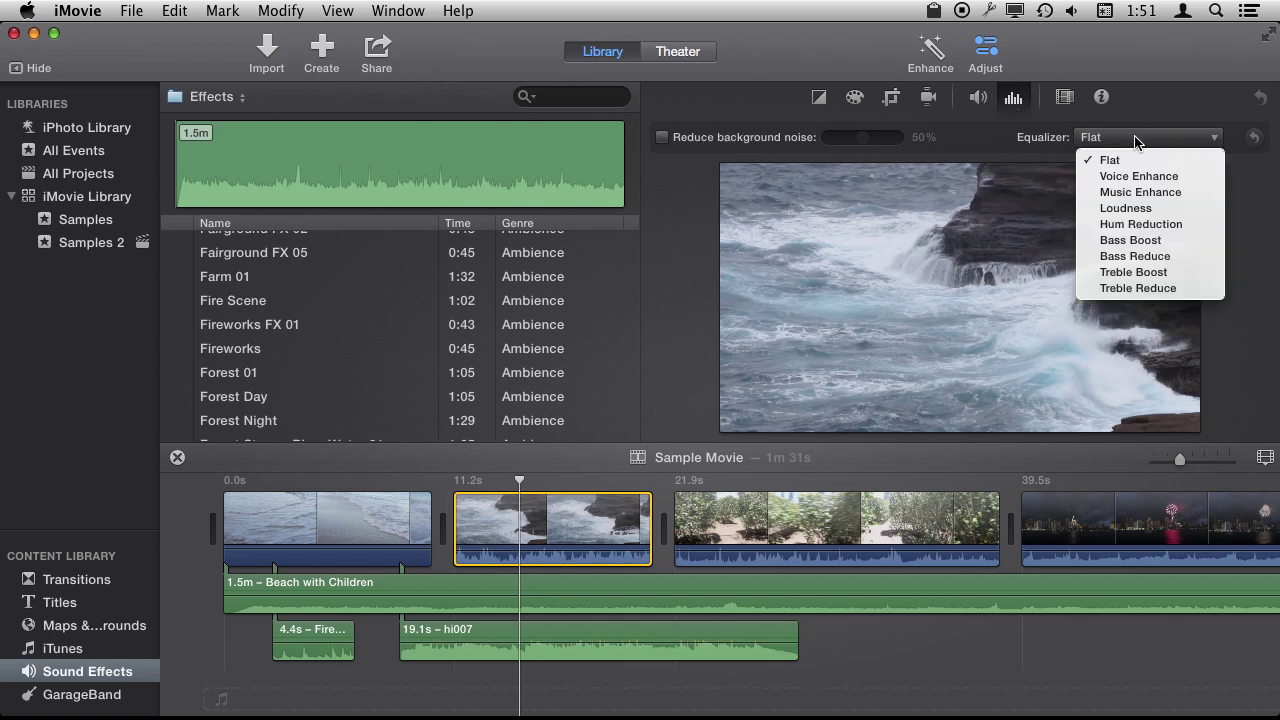
key(ctrl+super+Escape)
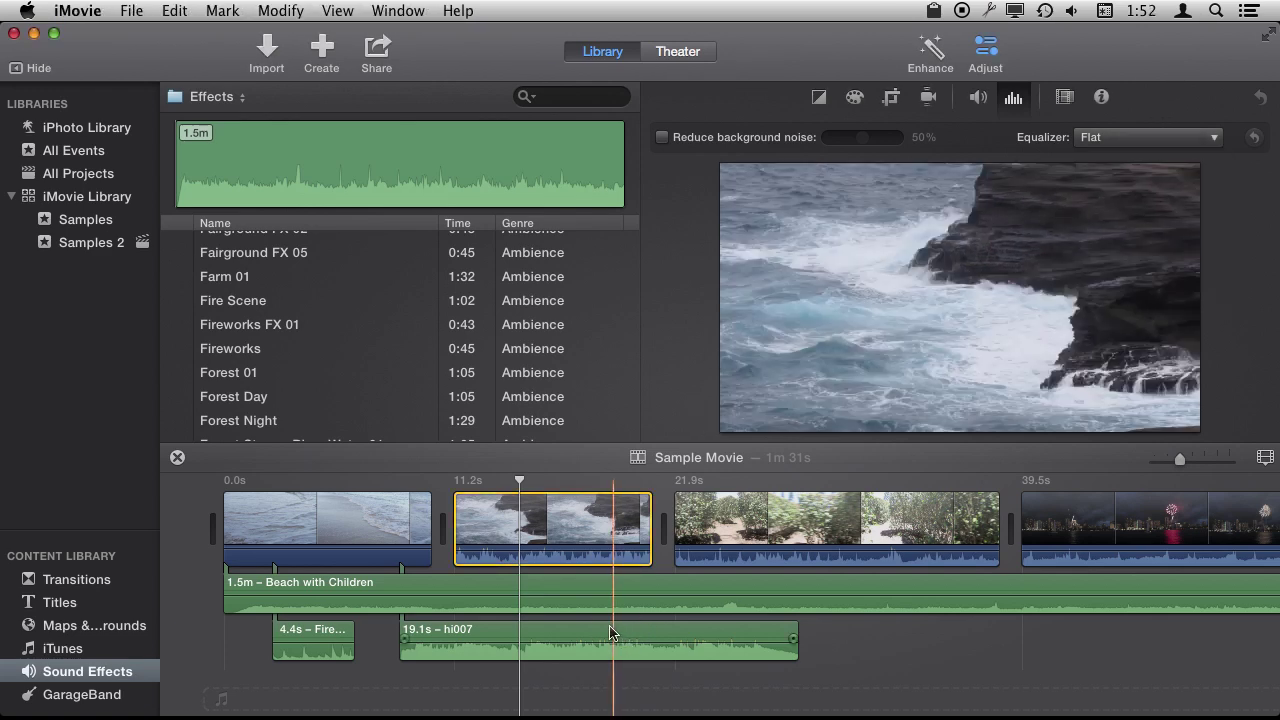
Split the Beach with Children effect at 17.6 seconds and shift its second part to start just before the second clip ends
click(573, 628)
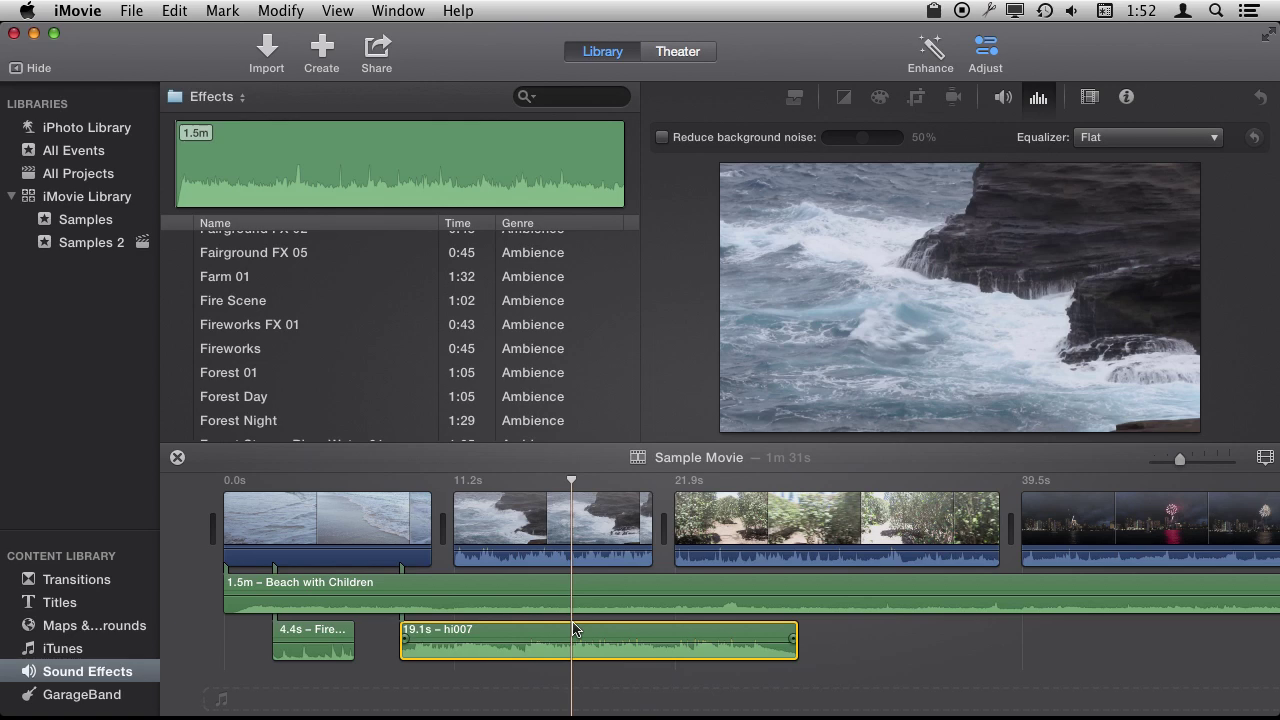
click(566, 590)
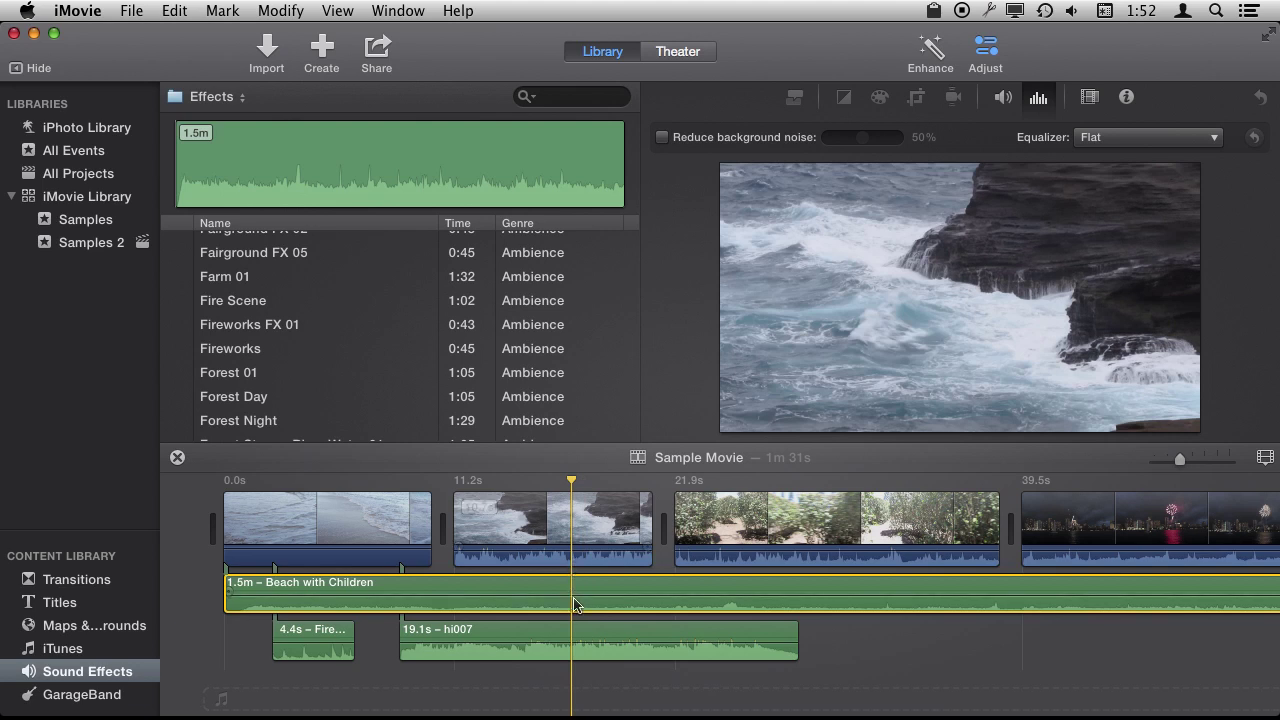
click(176, 11)
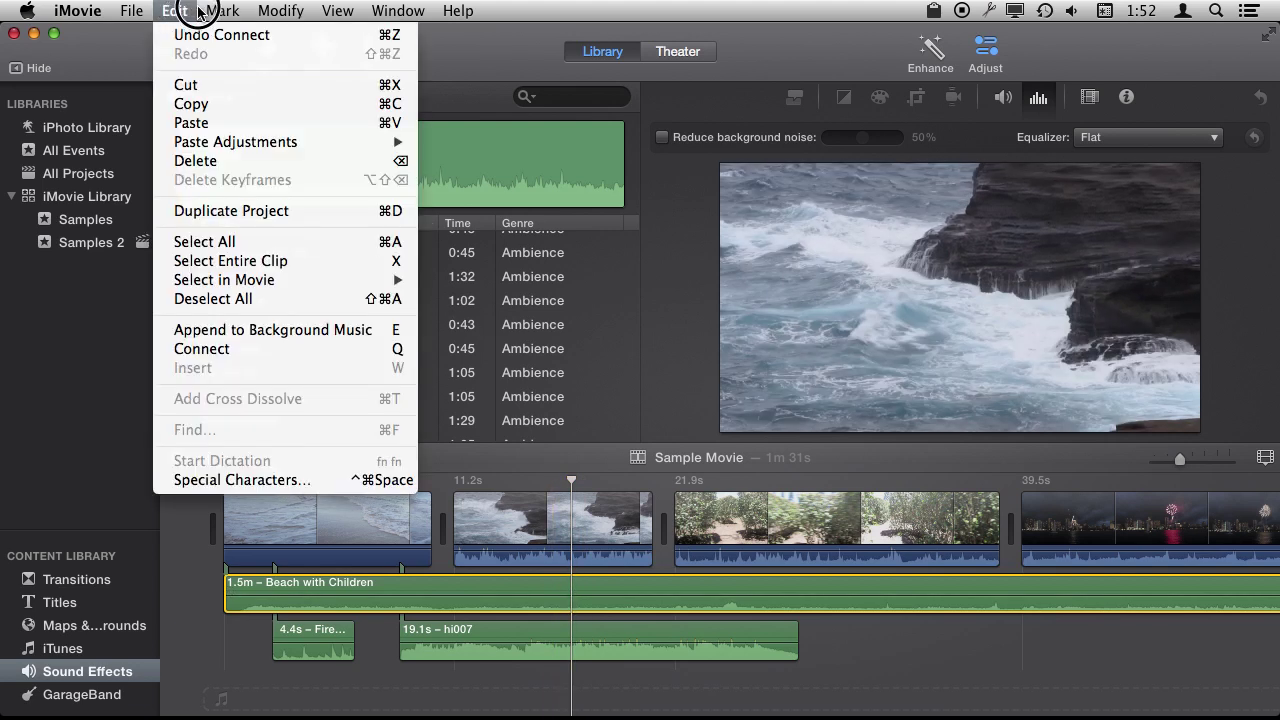
mouse_move(213, 12)
mouse_move(279, 11)
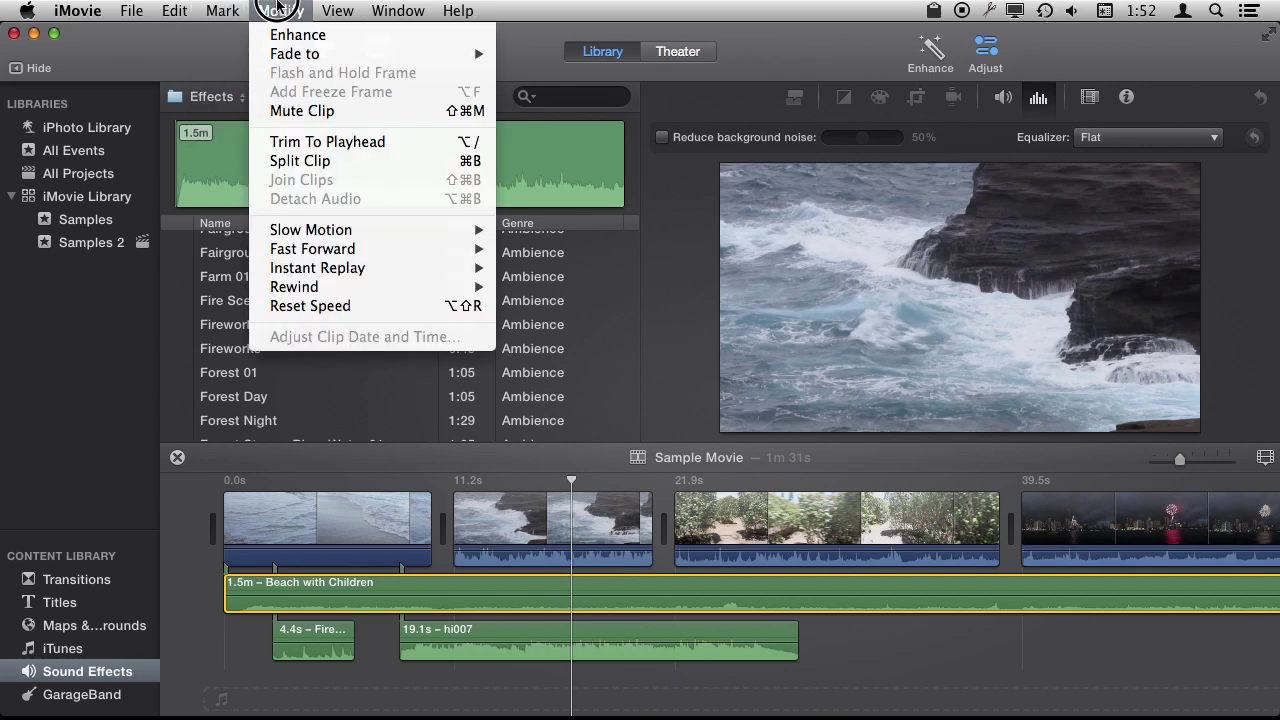
click(314, 160)
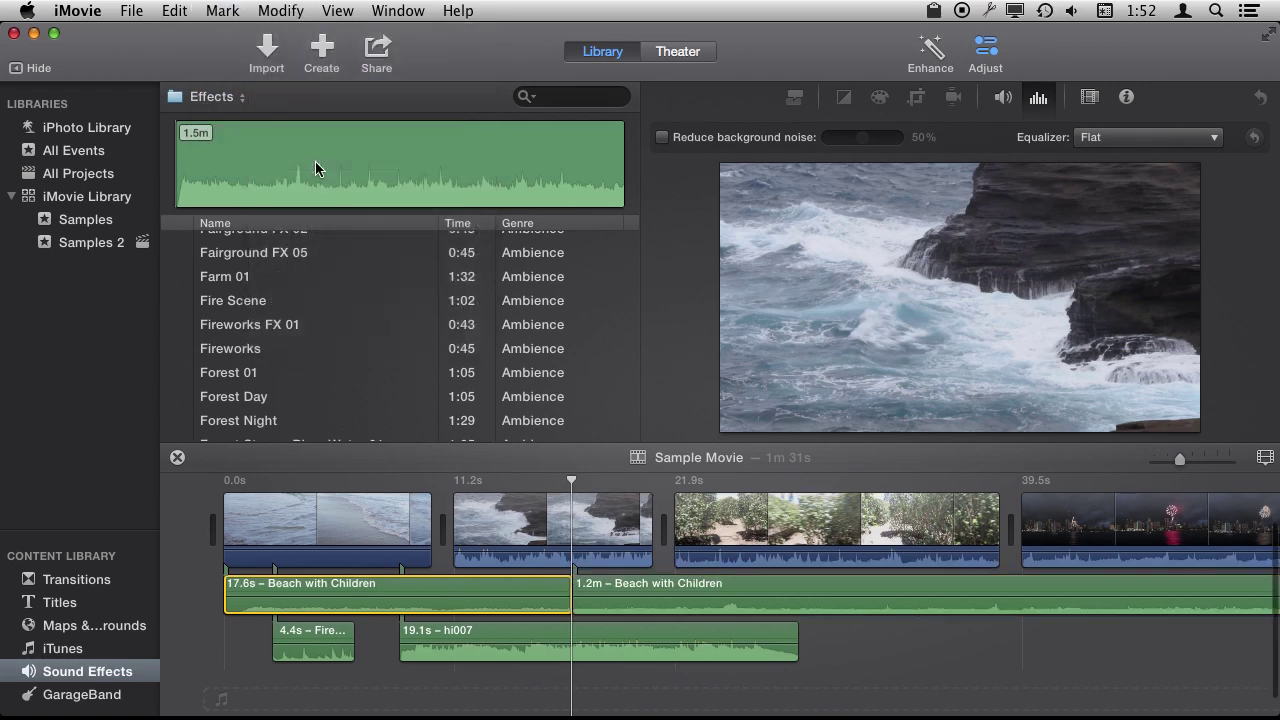
click(643, 590)
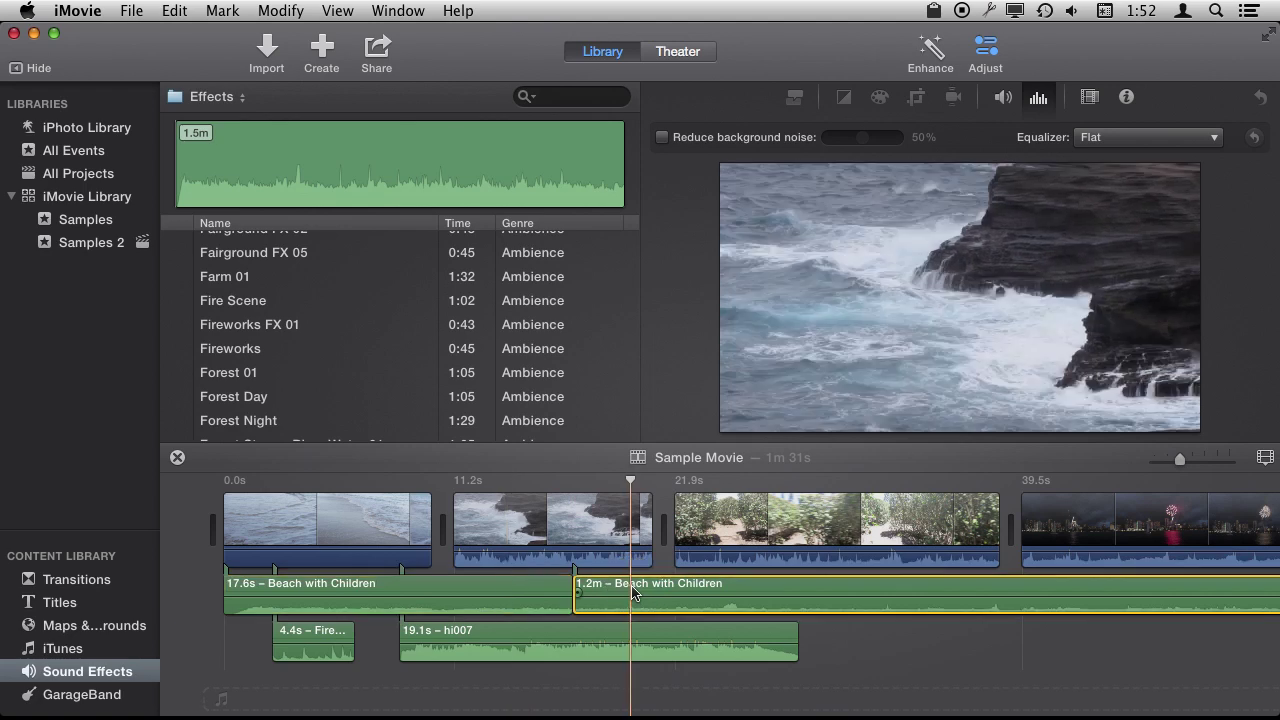
drag(643, 590, 680, 598)
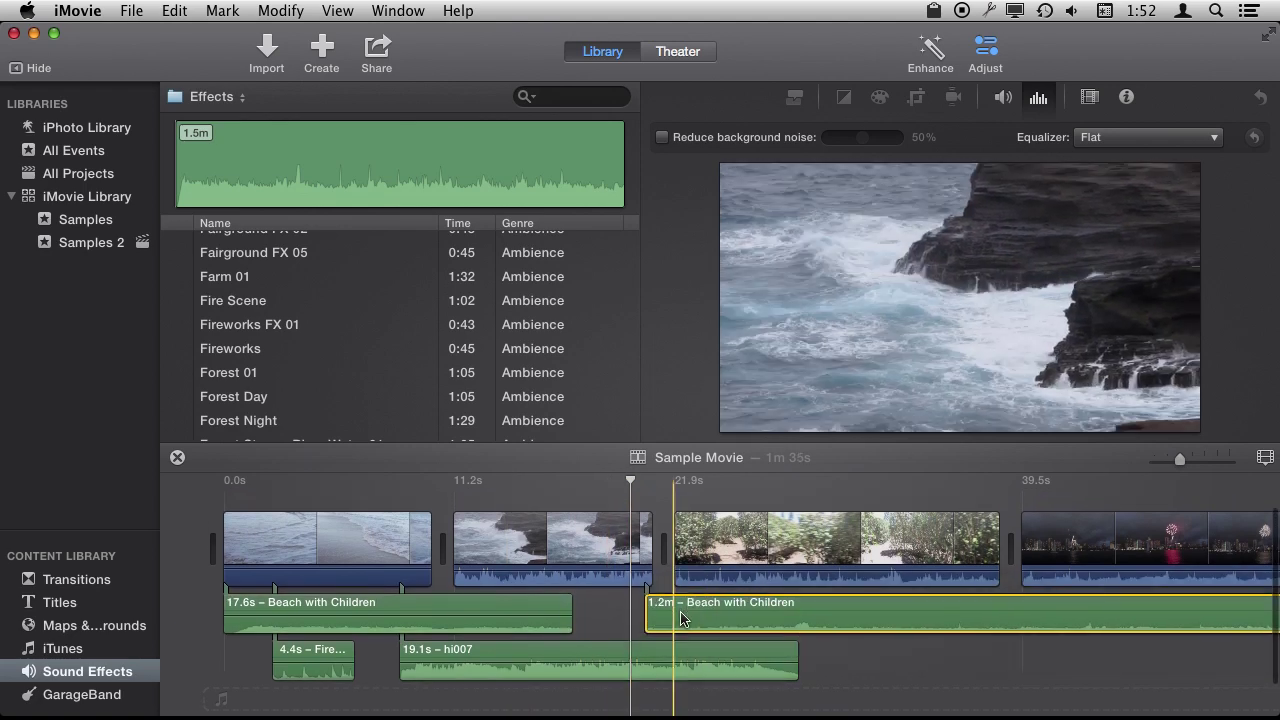
Add the Fairground FX 05 sound effect to the background music track at the start of the movie
scroll(680, 618, down, 3)
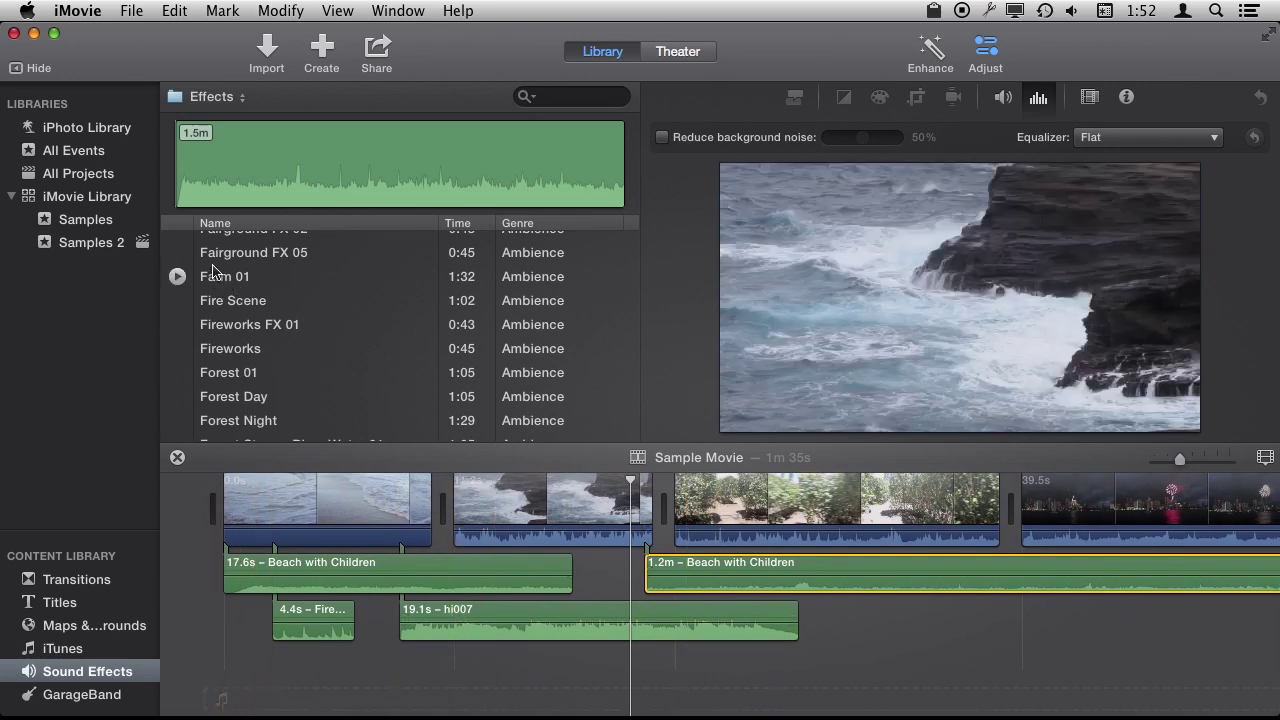
drag(229, 260, 253, 697)
drag(352, 688, 330, 690)
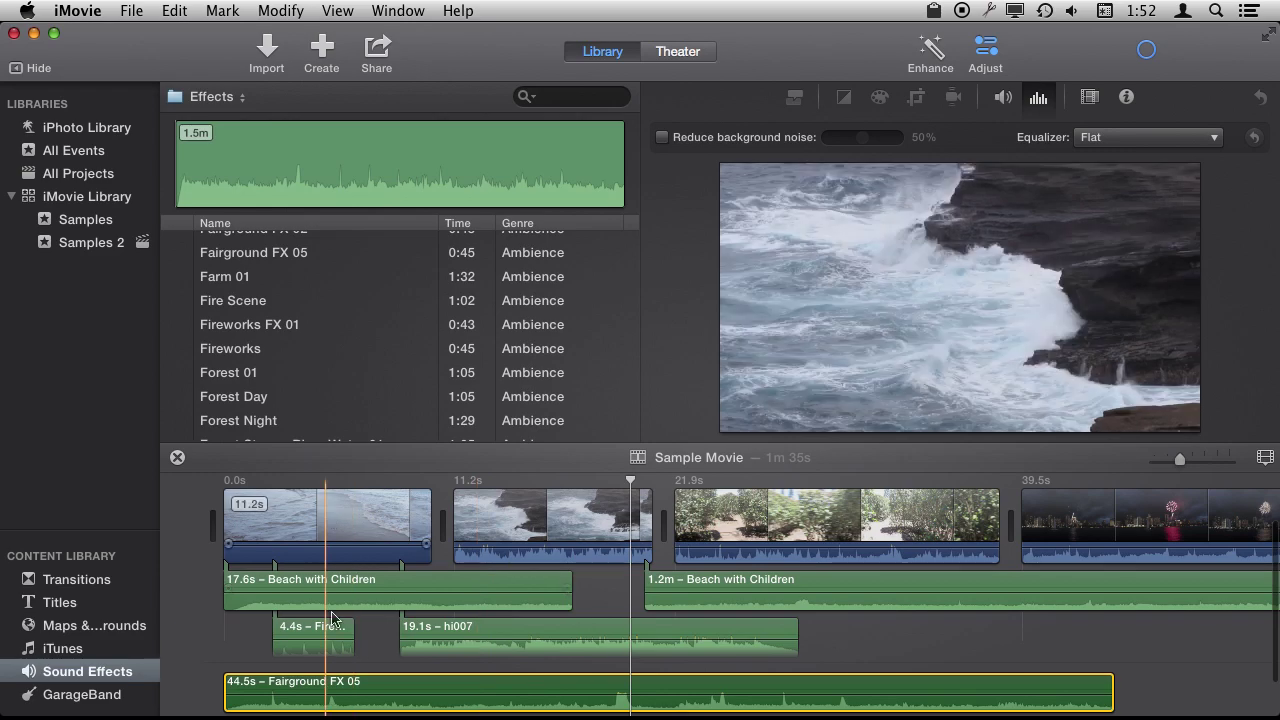